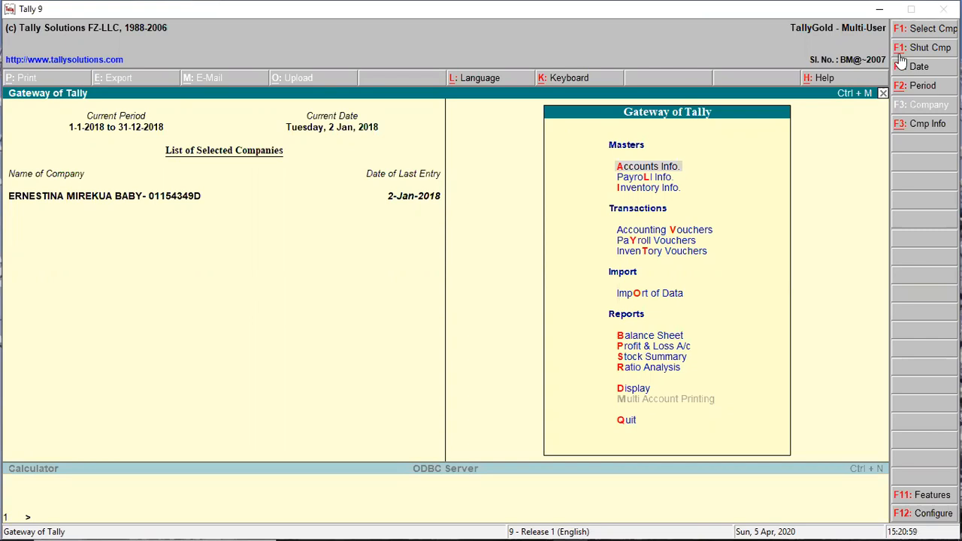
Close the currently loaded company with Shut Cmp so the Gateway lists no companies.
{"action": "left_click", "coordinate": [907, 47]}
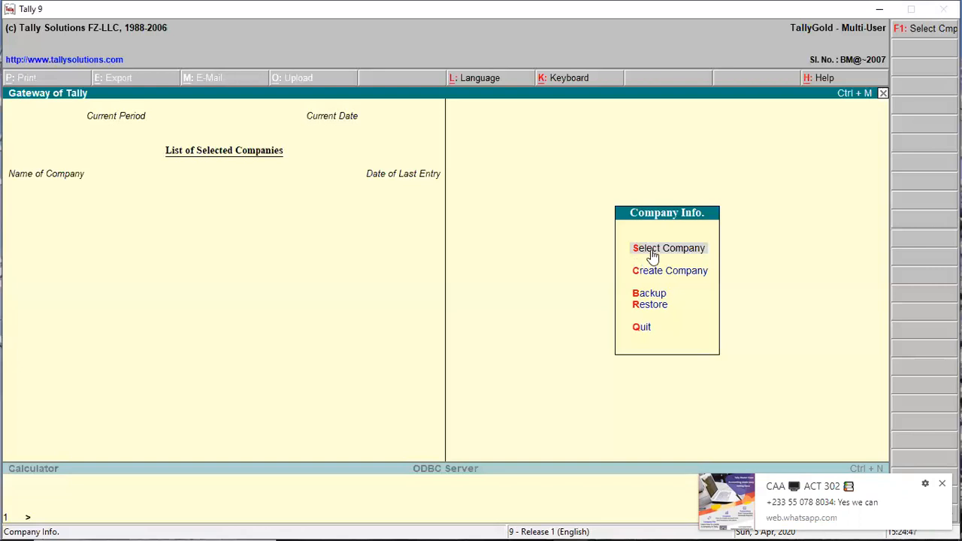
{"action": "left_click", "coordinate": [655, 254]}
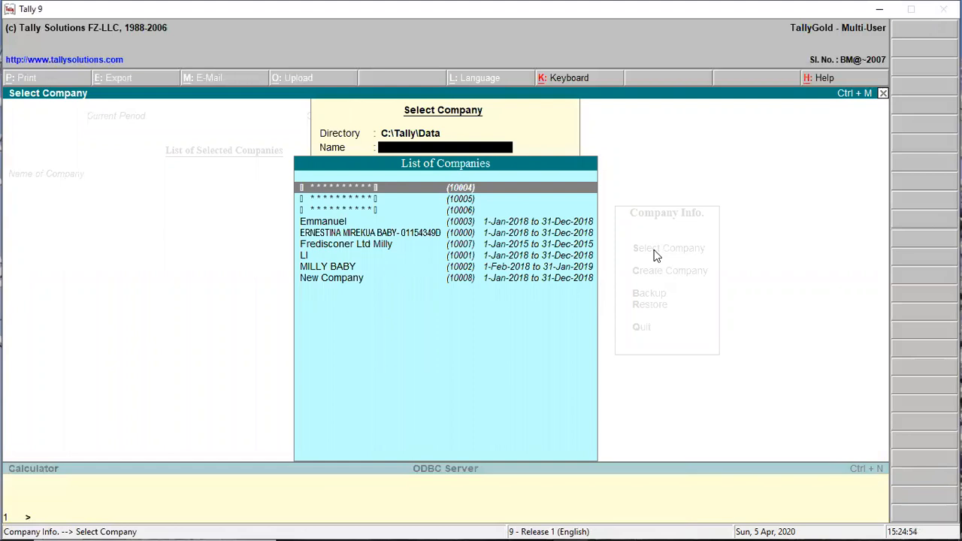
{"action": "key", "text": "Escape"}
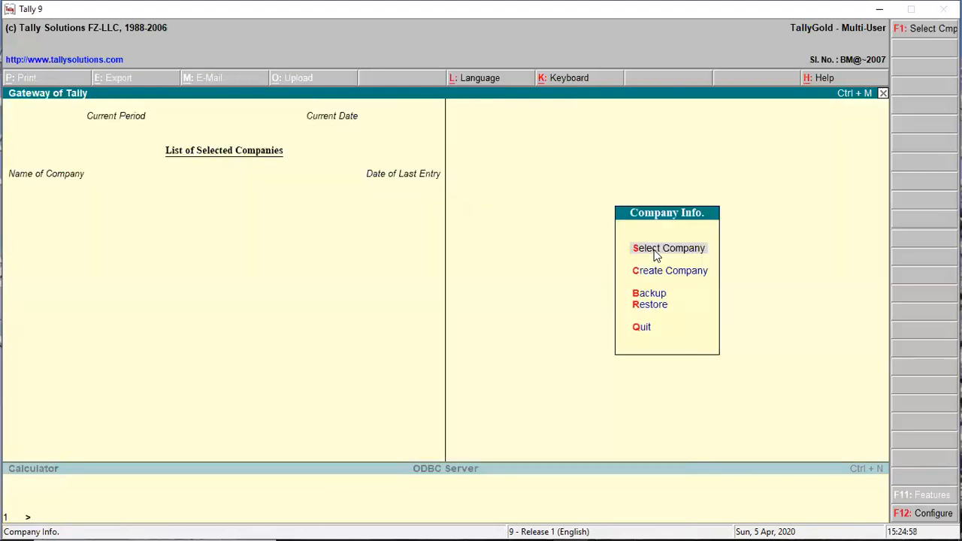
{"action": "left_click", "coordinate": [655, 249]}
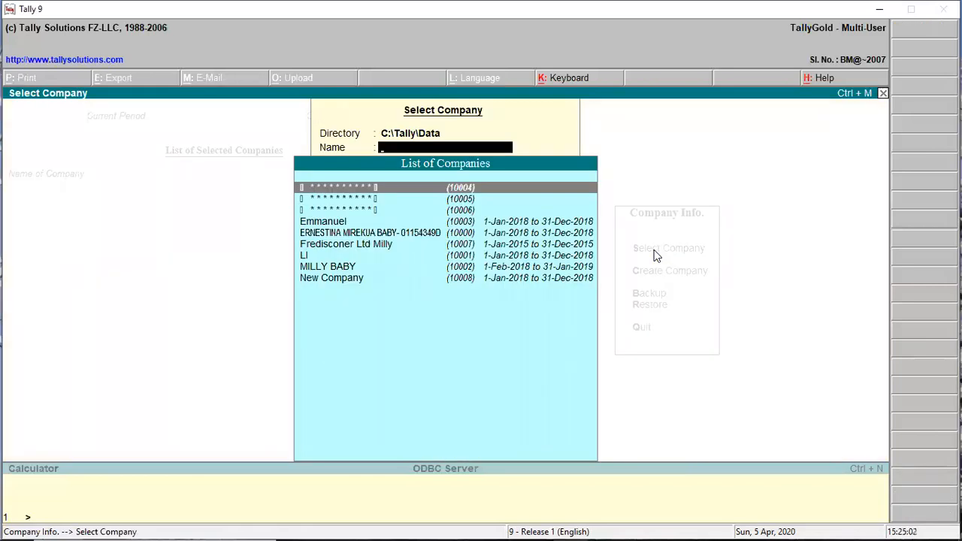
{"action": "key", "text": "Escape"}
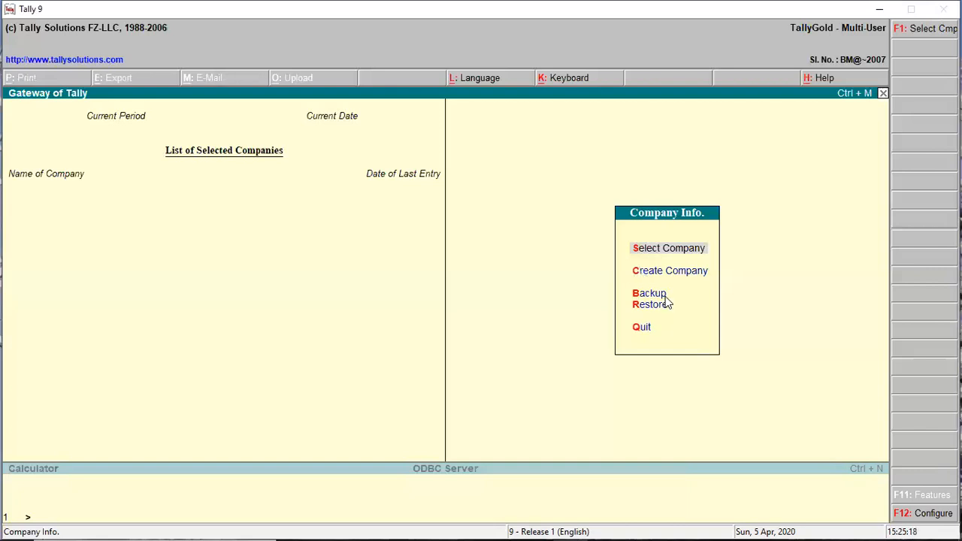
{"action": "key", "text": "c"}
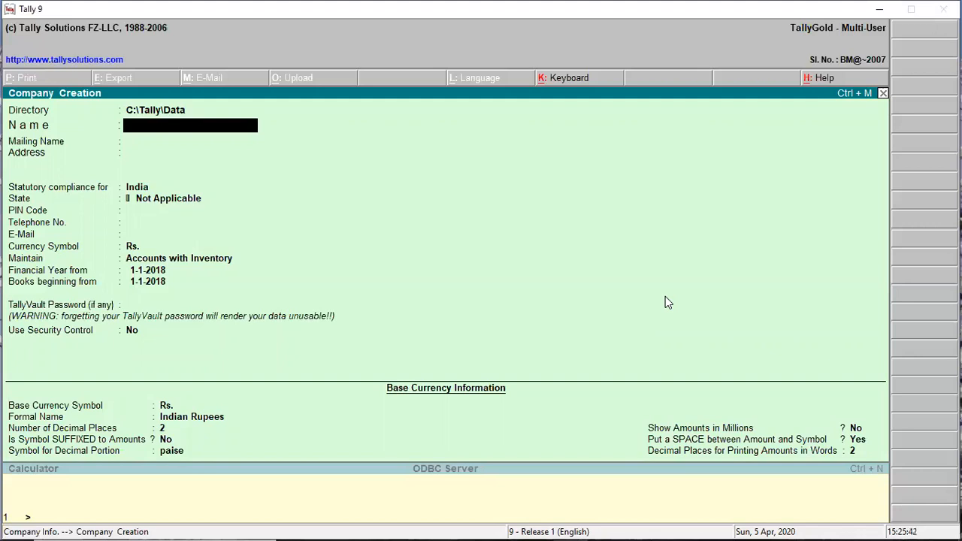
{"action": "key", "text": "Escape"}
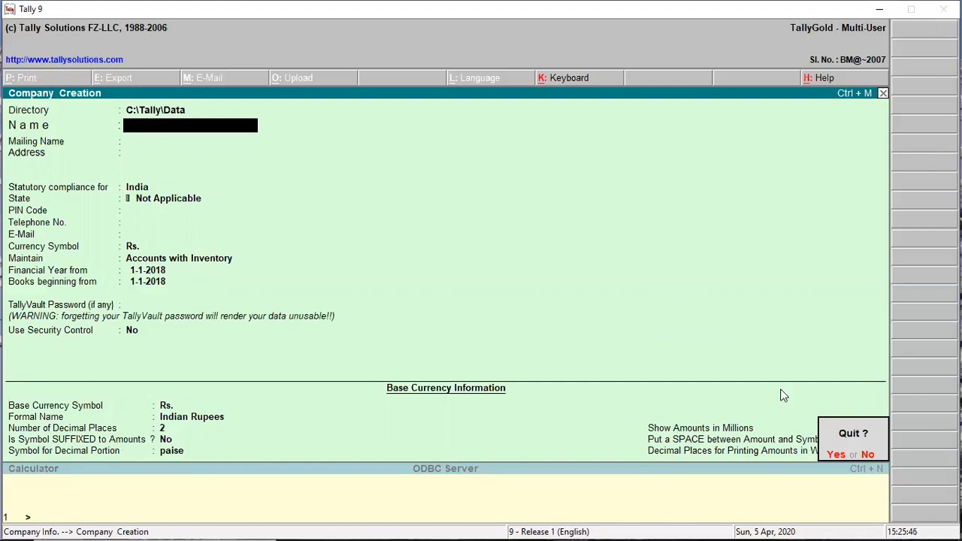
{"action": "left_click", "coordinate": [832, 455]}
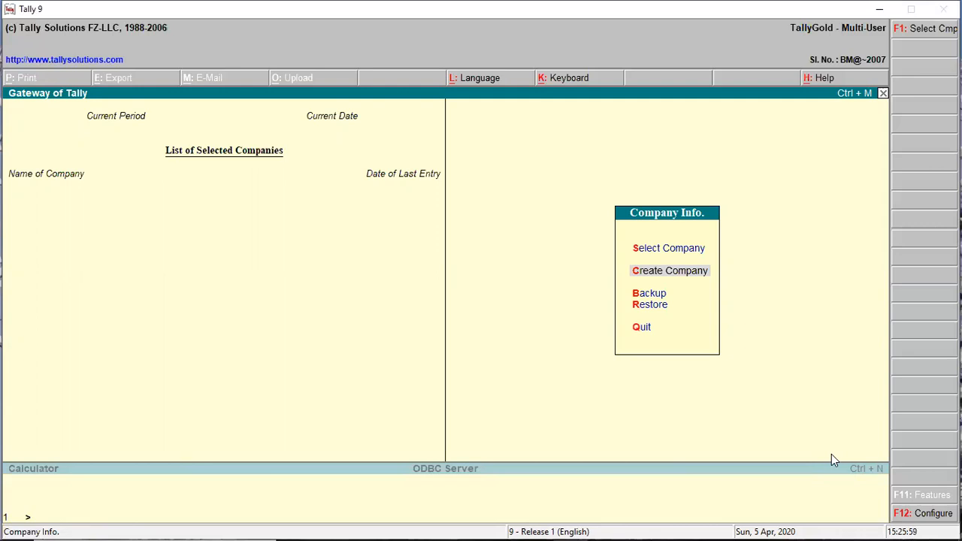
Decline the quit prompts three times, then choose Create Company from Company Info.
{"action": "key", "text": "Escape"}
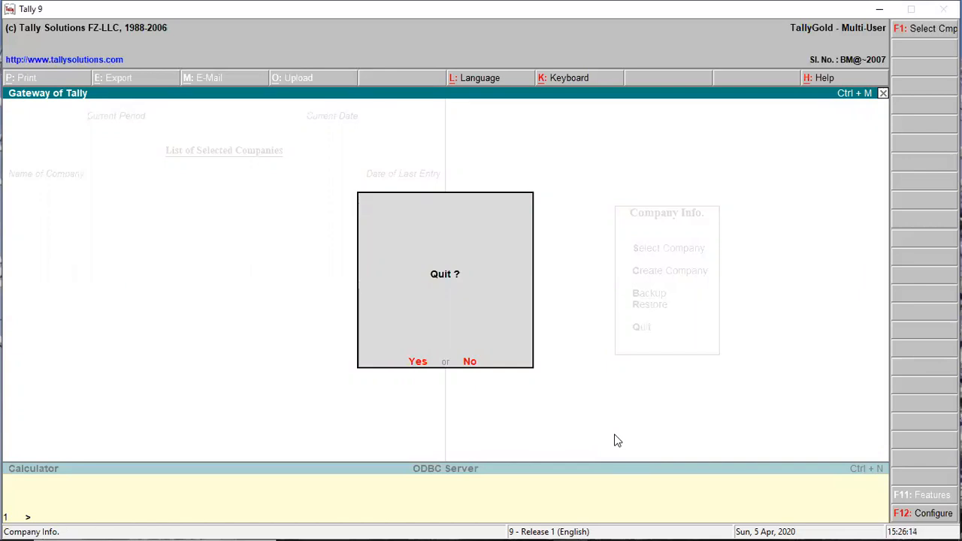
{"action": "key", "text": "n"}
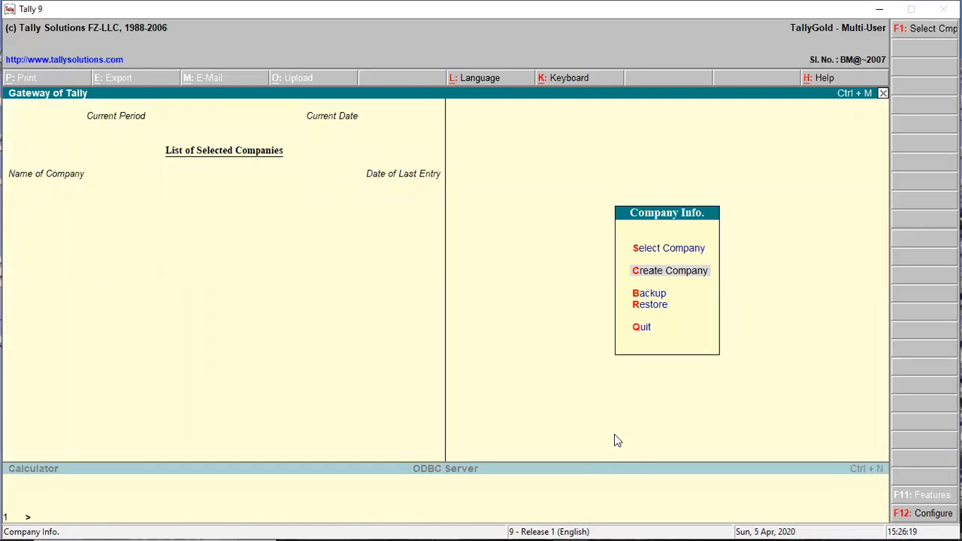
{"action": "key", "text": "Escape"}
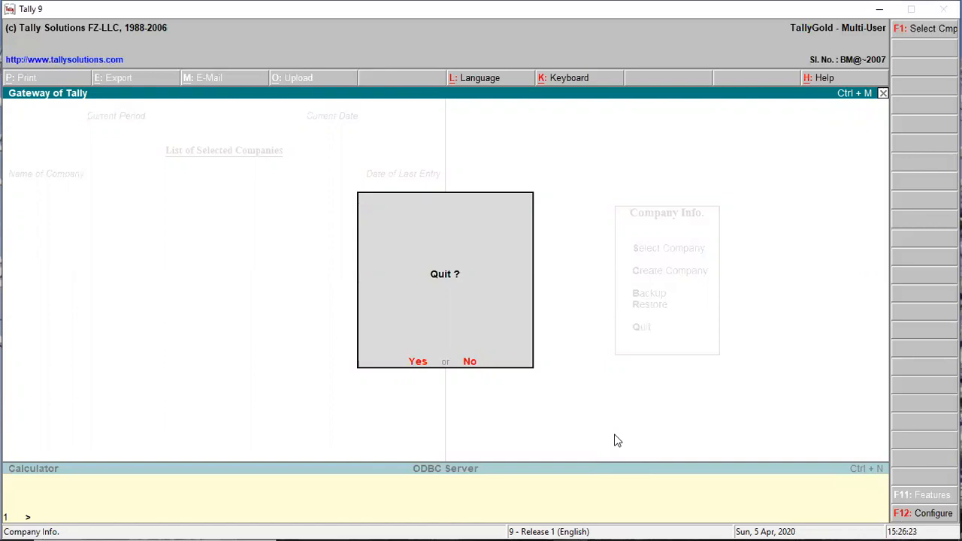
{"action": "key", "text": "n"}
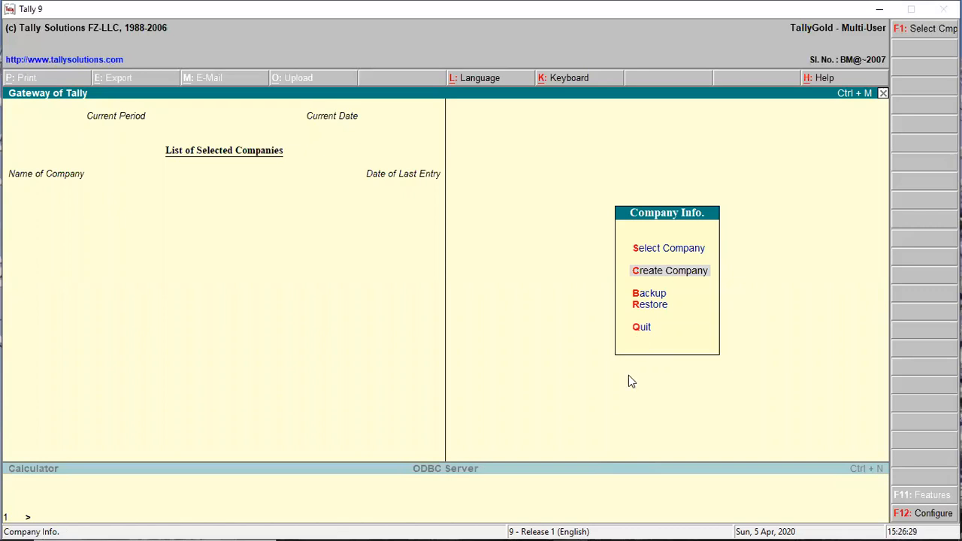
{"action": "key", "text": "Escape"}
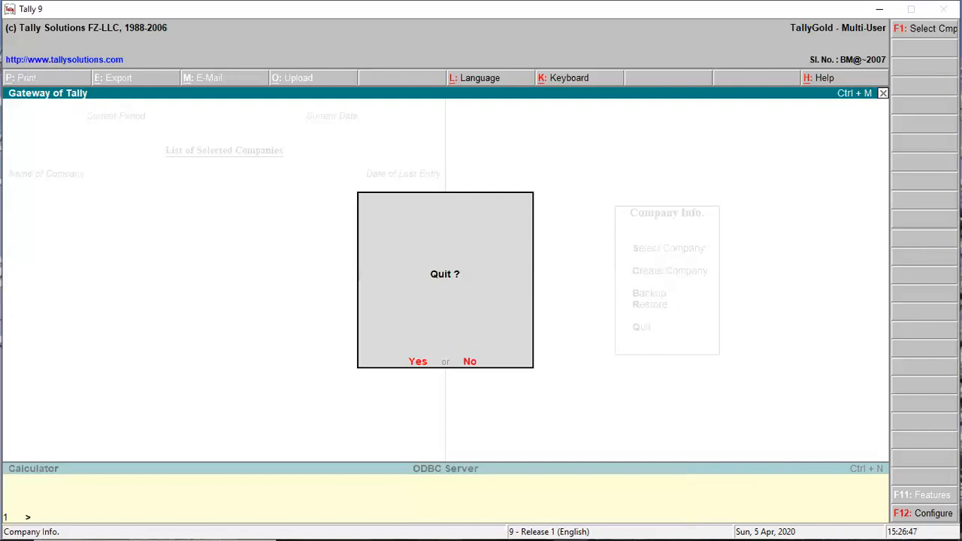
{"action": "key", "text": "n"}
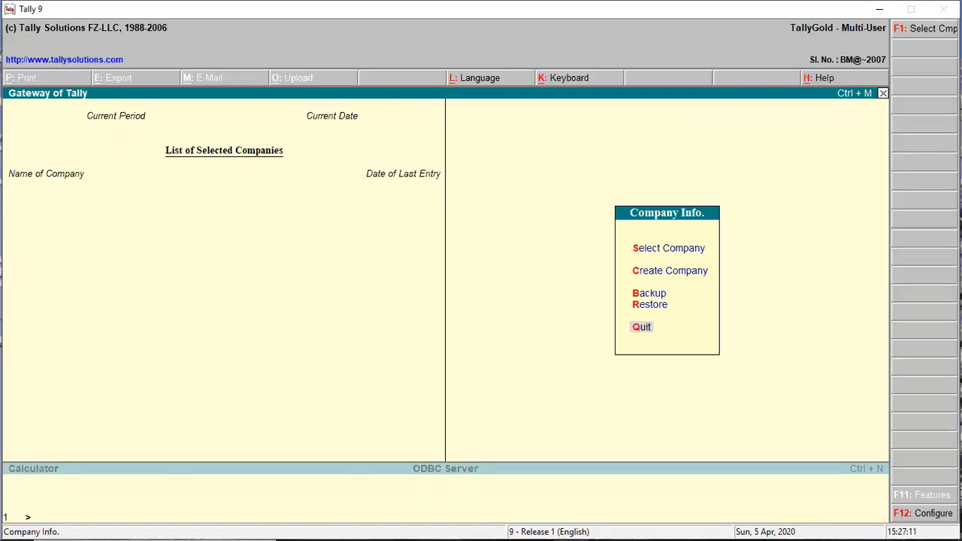
{"action": "key", "text": "c"}
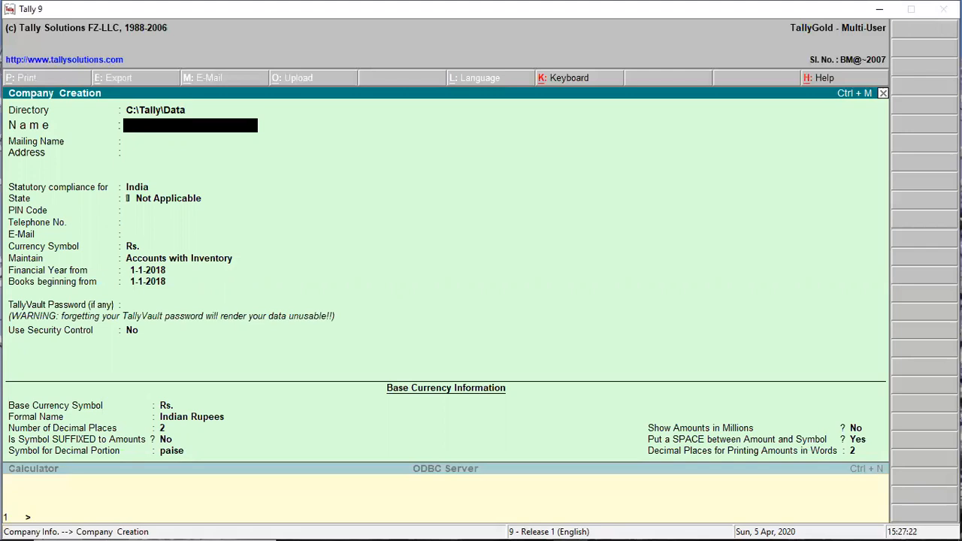
Enter 'Benport Consult LTD' as the company name, correcting typos along the way.
{"action": "type", "text": "Benport Consul"}
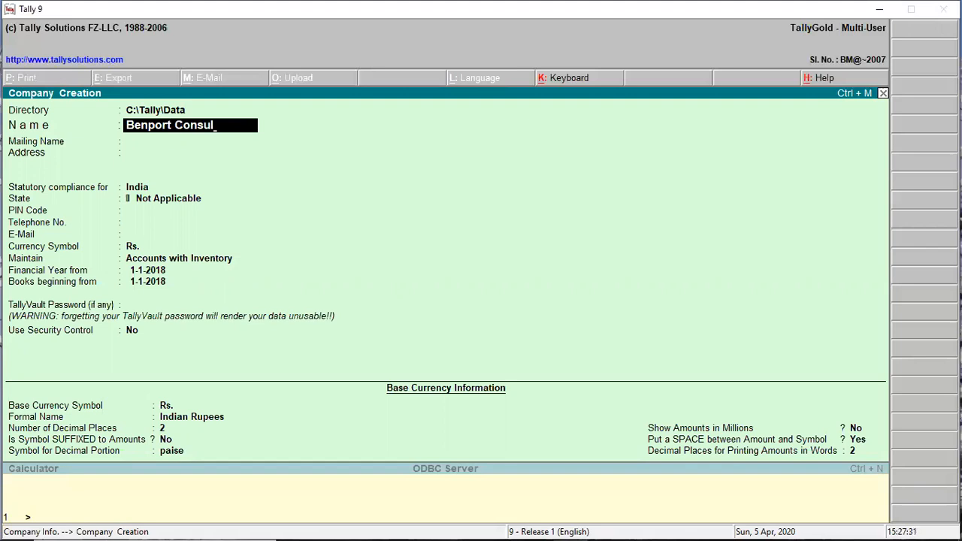
{"action": "type", "text": "y"}
{"action": "key", "text": "BackSpace"}
{"action": "type", "text": "t LTD"}
{"action": "key", "text": "Return"}
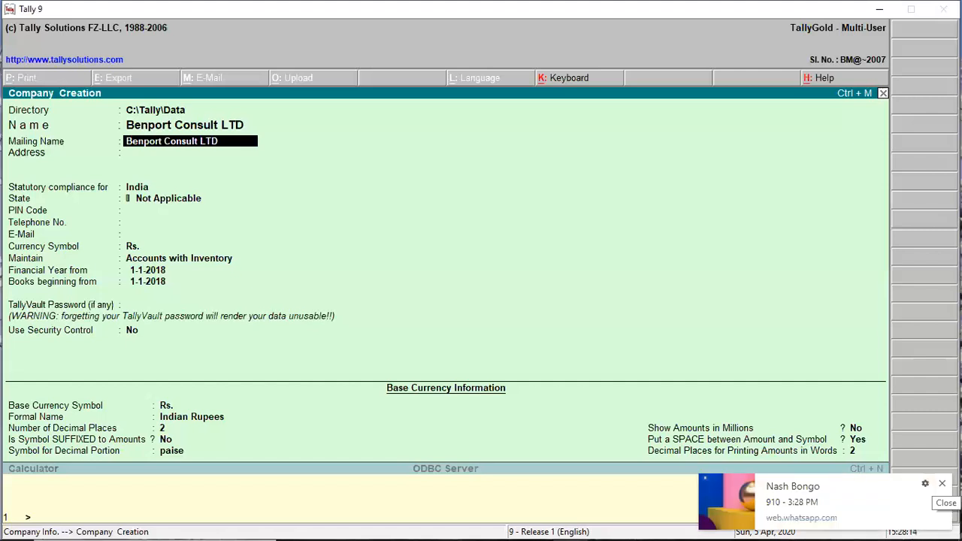
Keep the mailing name and enter the company's P.O. Box postal address as the first address line.
{"action": "key", "text": "Return"}
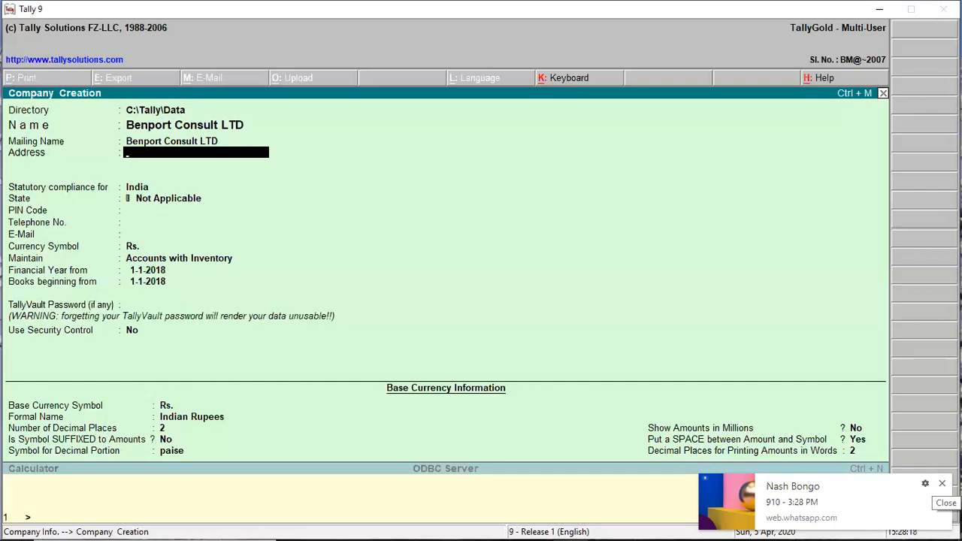
{"action": "type", "text": "P.o"}
{"action": "key", "text": "BackSpace"}
{"action": "type", "text": "O.c"}
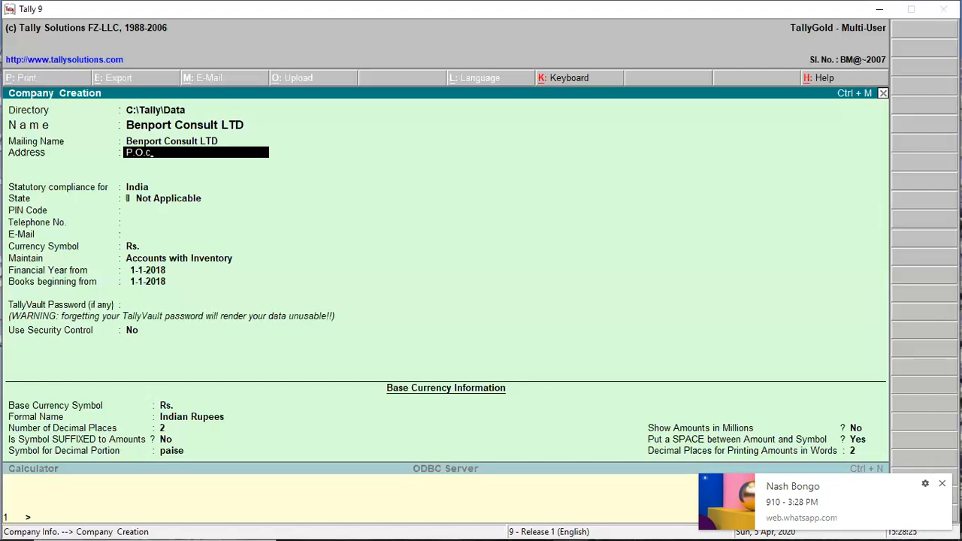
{"action": "key", "text": "BackSpace"}
{"action": "type", "text": "Box 2496 TUC ACCRA"}
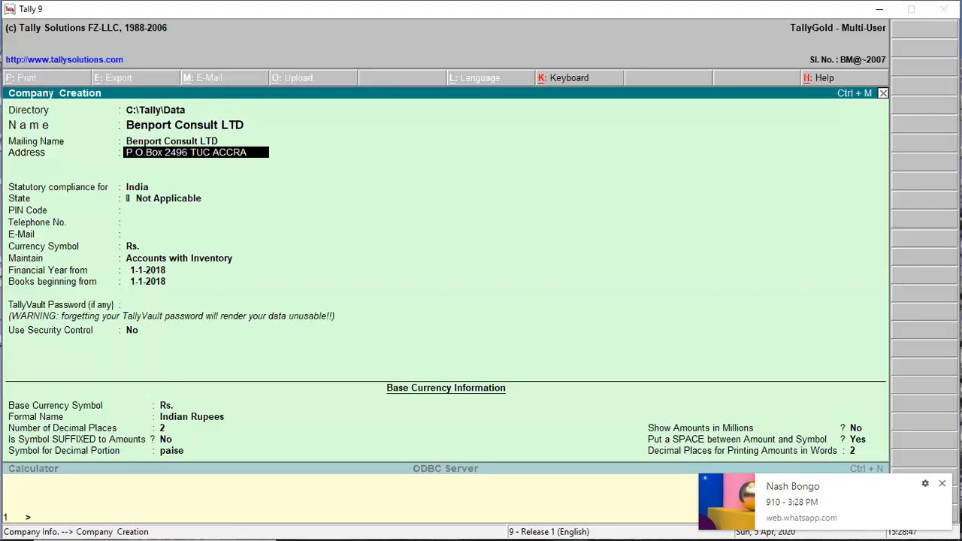
{"action": "key", "text": "Return"}
{"action": "key", "text": "Return"}
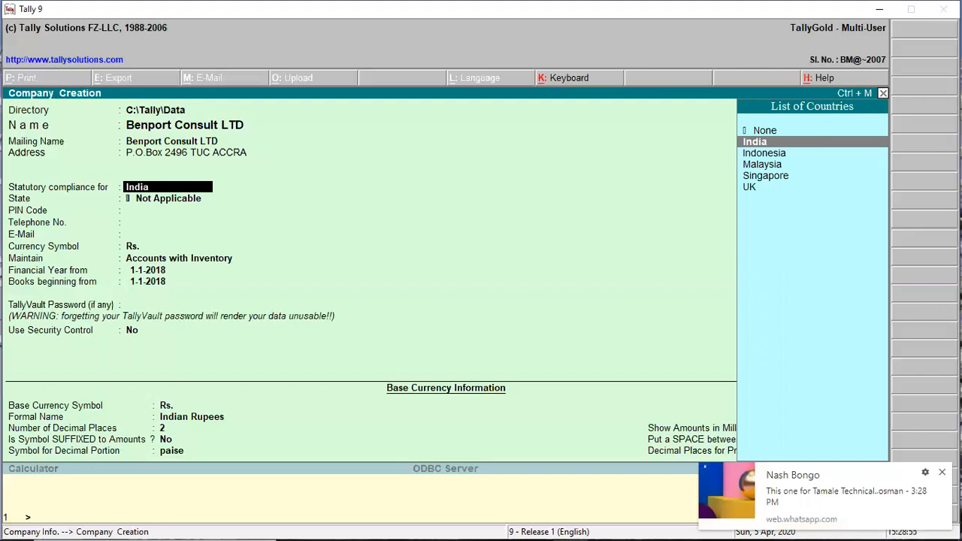
Accept India for statutory compliance and Not Applicable for the state.
{"action": "key", "text": "Return"}
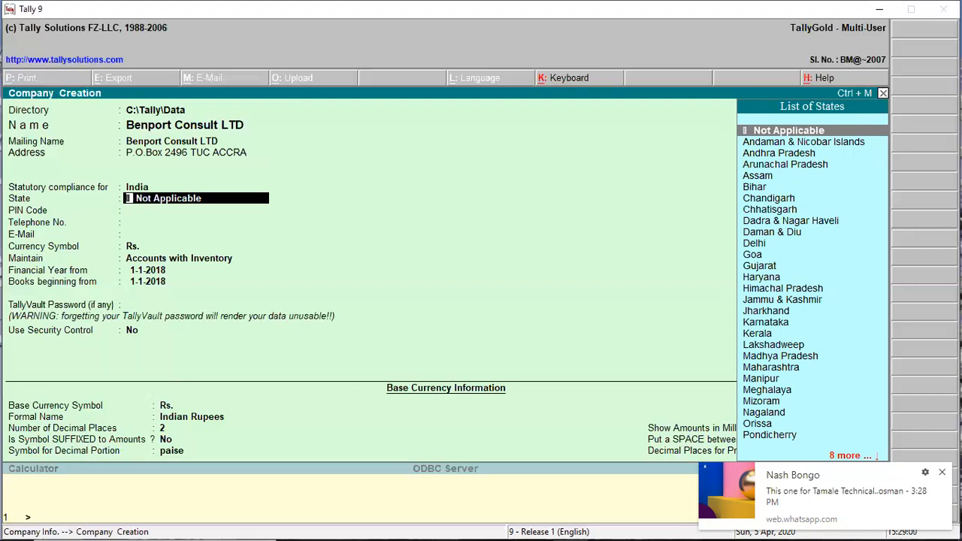
{"action": "key", "text": "Return"}
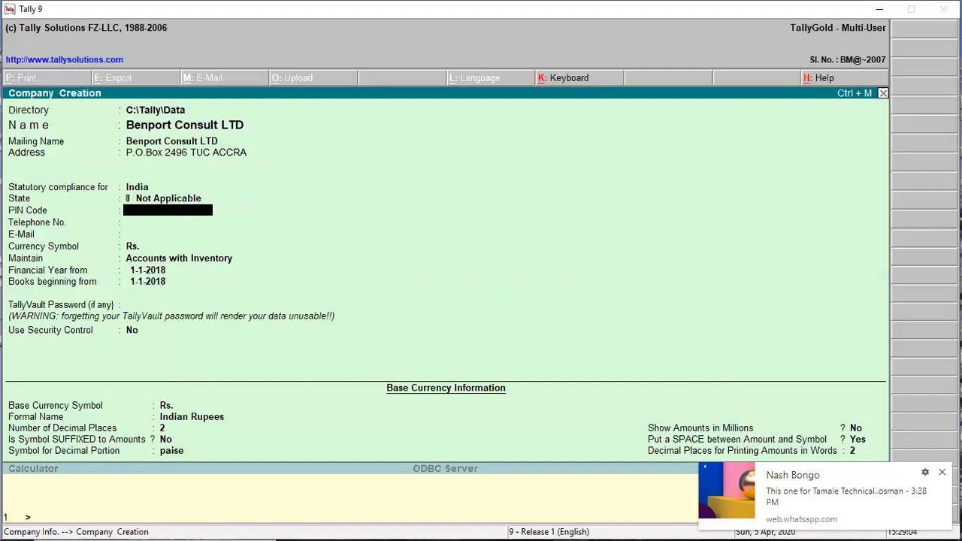
Leave the PIN code blank, then fill in the company's telephone number and e-mail address.
{"action": "key", "text": "Return"}
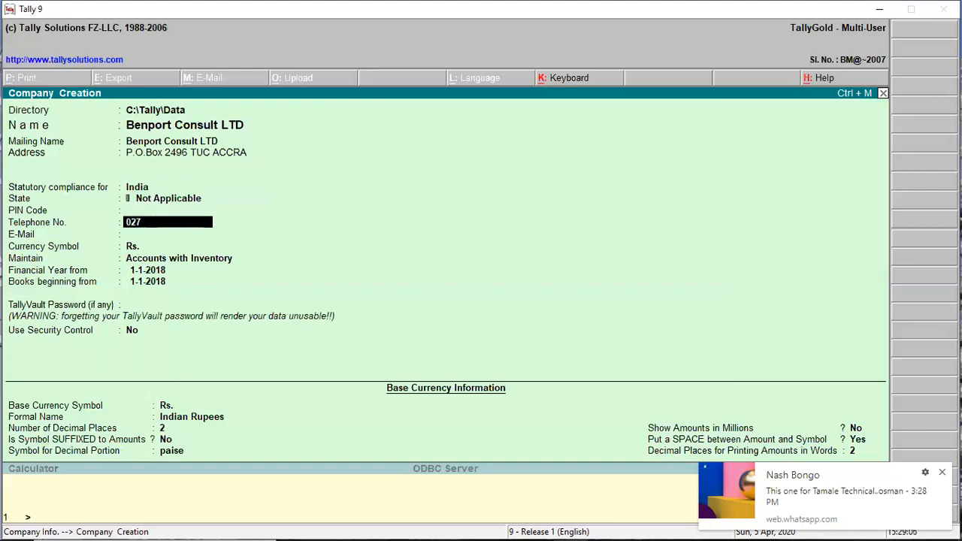
{"action": "key", "text": "Return"}
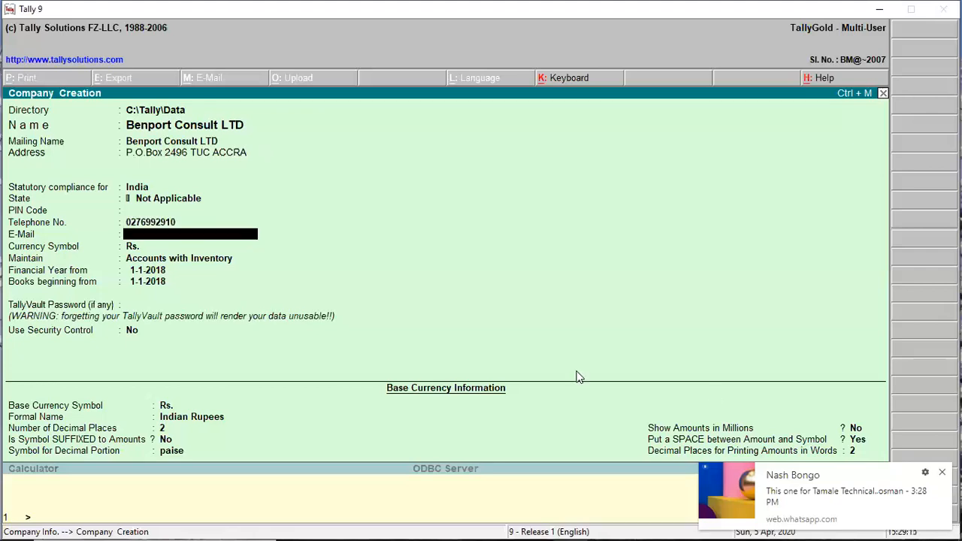
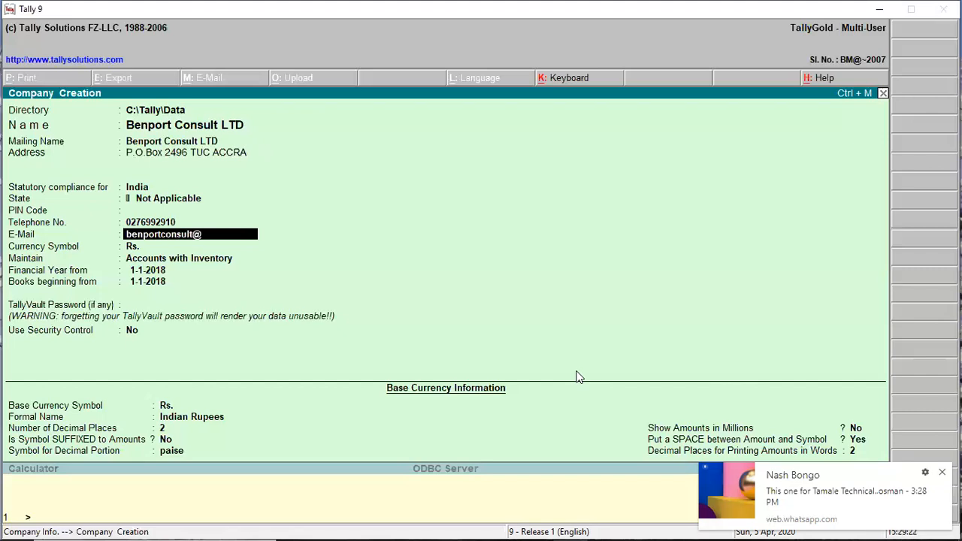
{"action": "key", "text": "Return"}
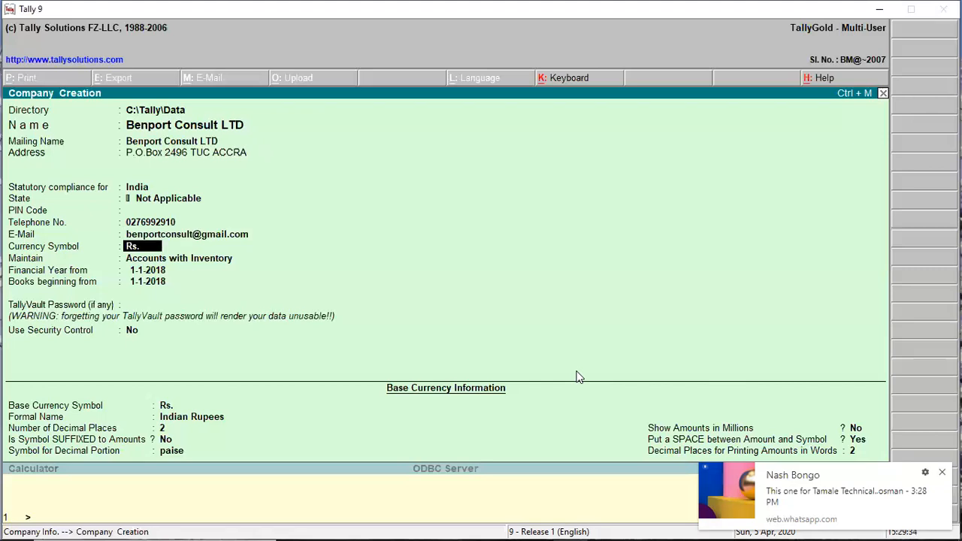
Replace Rs. with GHS as the company's currency symbol.
{"action": "type", "text": "GHS"}
{"action": "key", "text": "Return"}
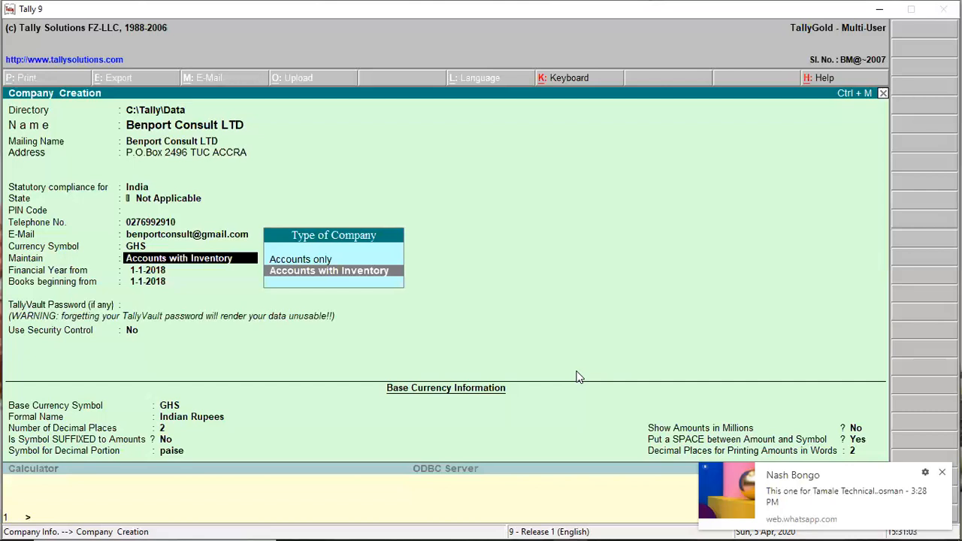
Accept Accounts with Inventory as the Maintain option.
{"action": "key", "text": "Return"}
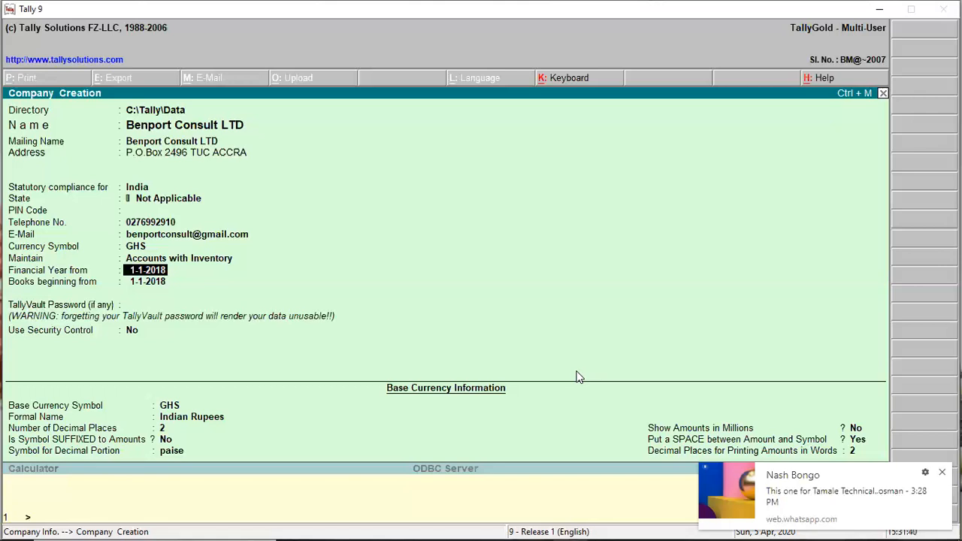
Enter 1-1-2020 as the financial year start date.
{"action": "type", "text": "1-1-2020"}
{"action": "key", "text": "Return"}
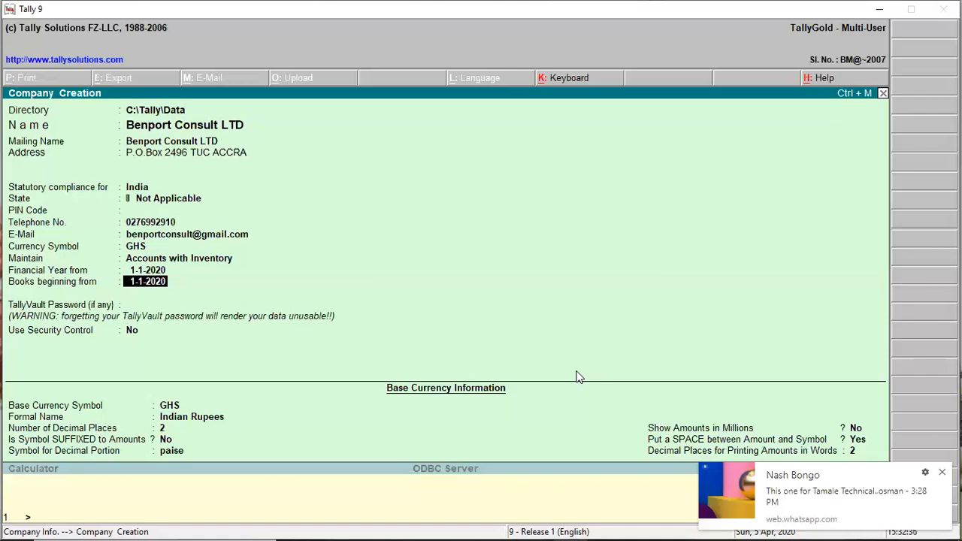
Accept 1-1-2020 as the books beginning date.
{"action": "key", "text": "Return"}
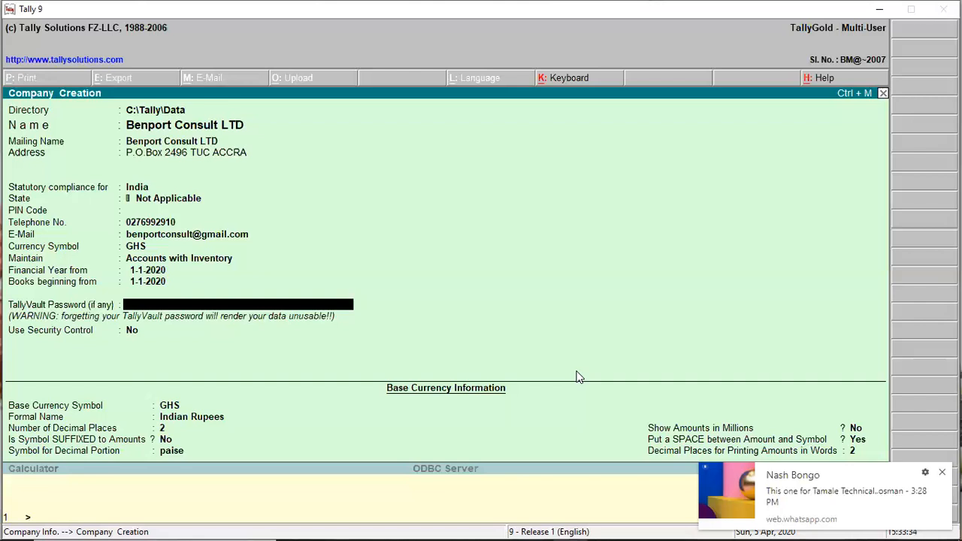
Enter the company's TallyVault password and repeat it to confirm.
{"action": "type", "text": "****"}
{"action": "key", "text": "Return"}
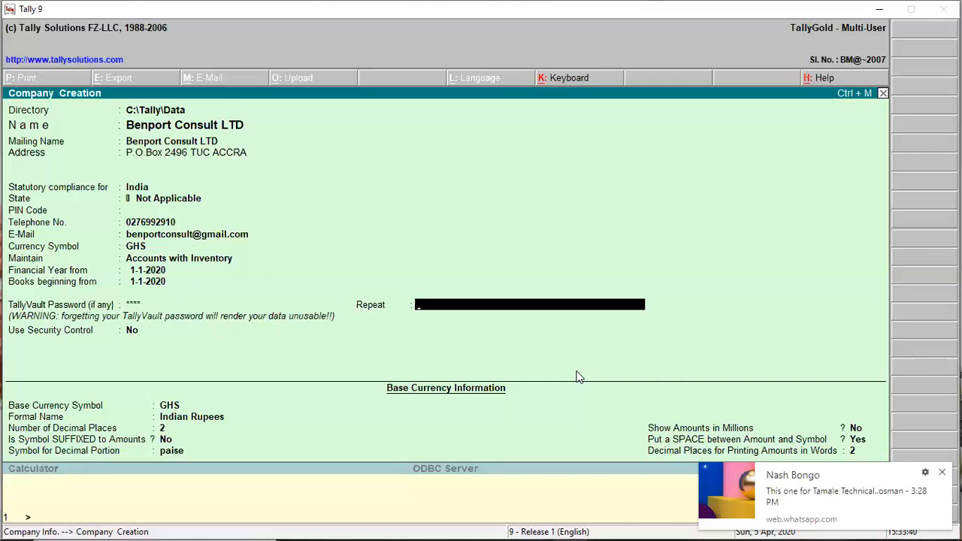
{"action": "type", "text": "***"}
{"action": "key", "text": "Return"}
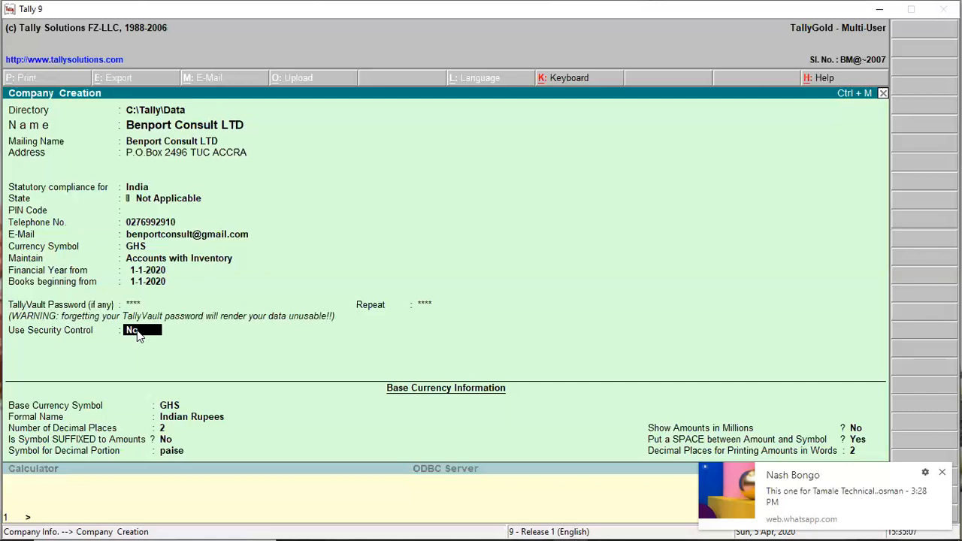
Set Use Security Control to Yes with an administrator name and confirmed password, and enable Tally Audit Features.
{"action": "type", "text": "y"}
{"action": "key", "text": "Return"}
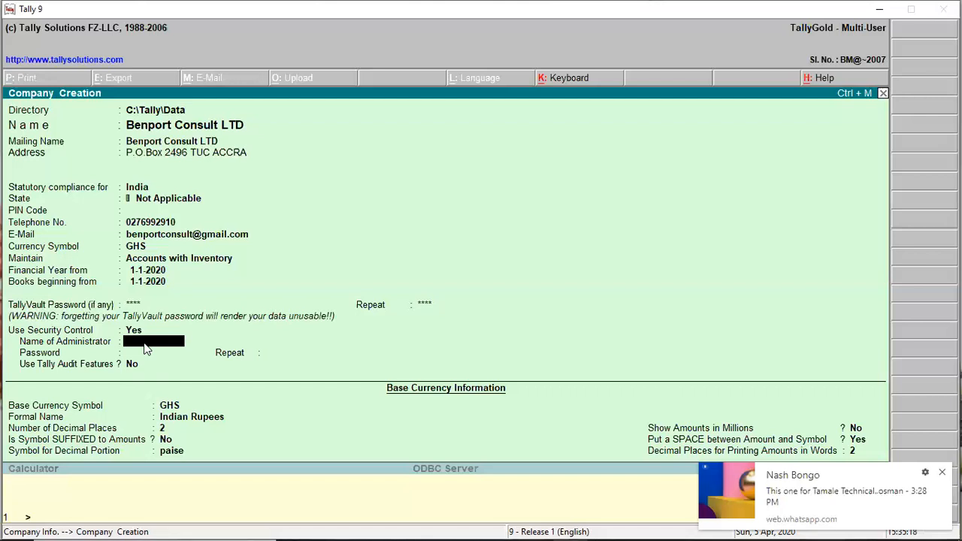
{"action": "type", "text": "BENPORT"}
{"action": "key", "text": "Return"}
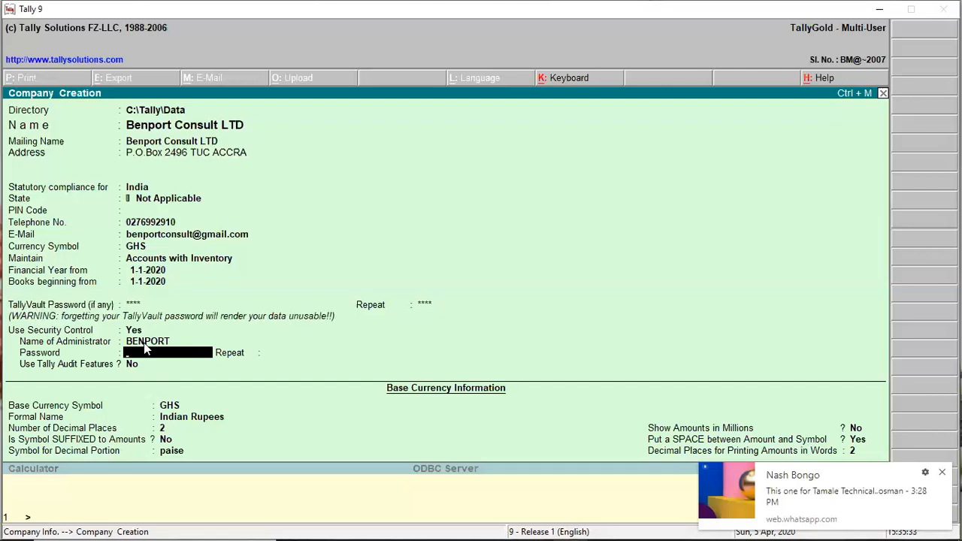
{"action": "type", "text": "***"}
{"action": "key", "text": "Return"}
{"action": "type", "text": "**"}
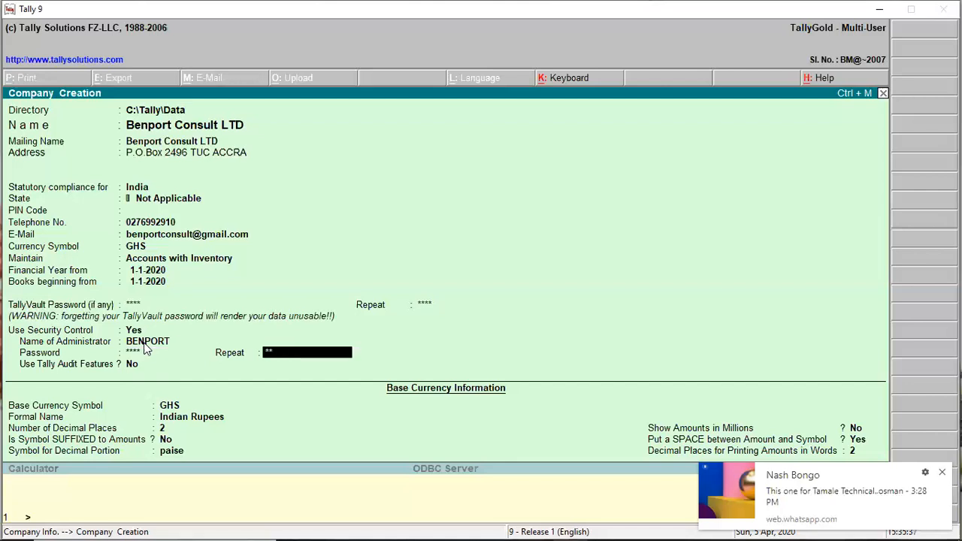
{"action": "type", "text": "**"}
{"action": "key", "text": "Return"}
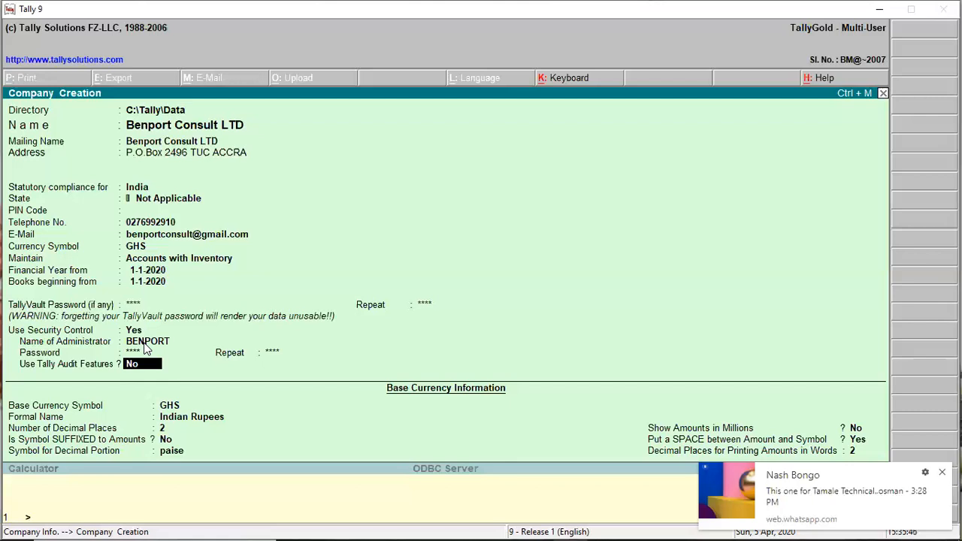
{"action": "type", "text": "Y"}
{"action": "key", "text": "Return"}
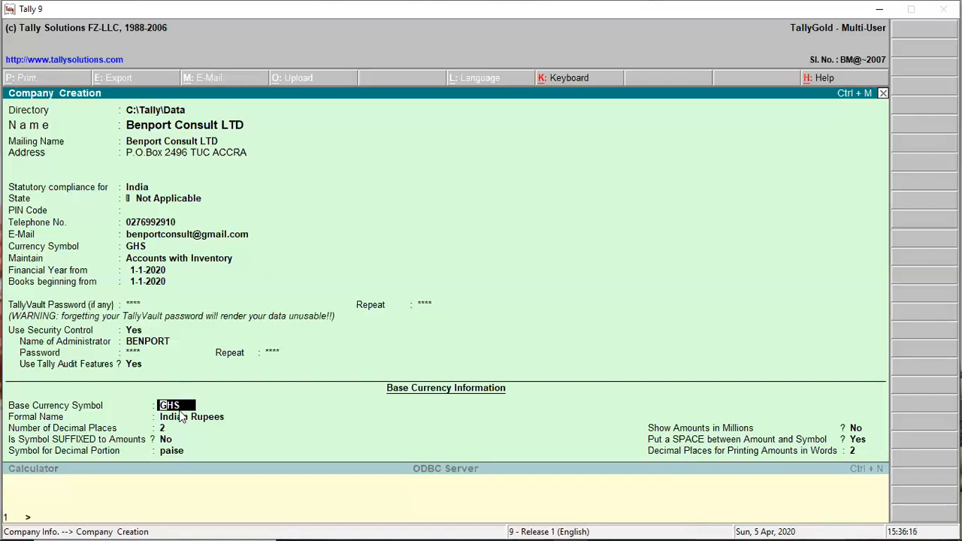
Replace the base currency formal name Indian Rupees with 'Ghana Cedi'.
{"action": "key", "text": "Return"}
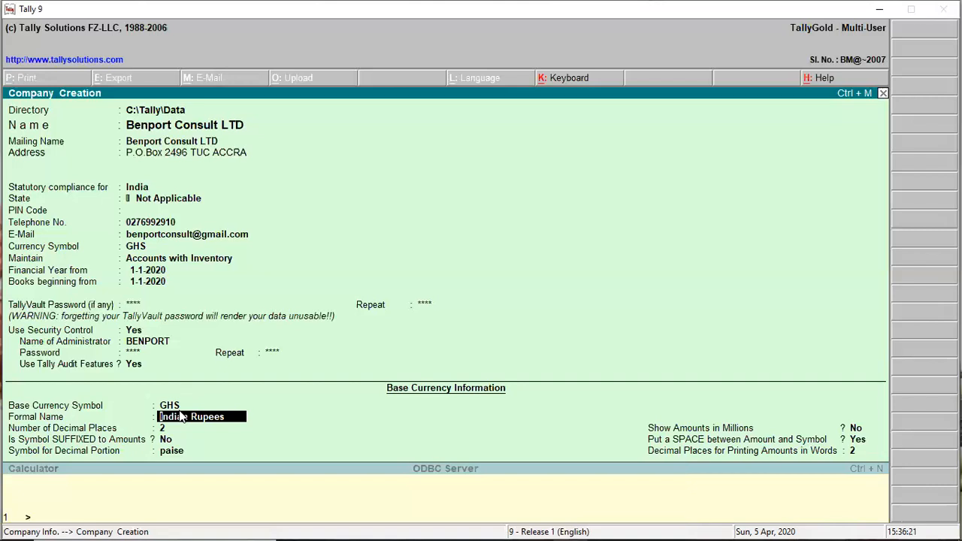
{"action": "type", "text": "Ghana Cedi"}
{"action": "key", "text": "Return"}
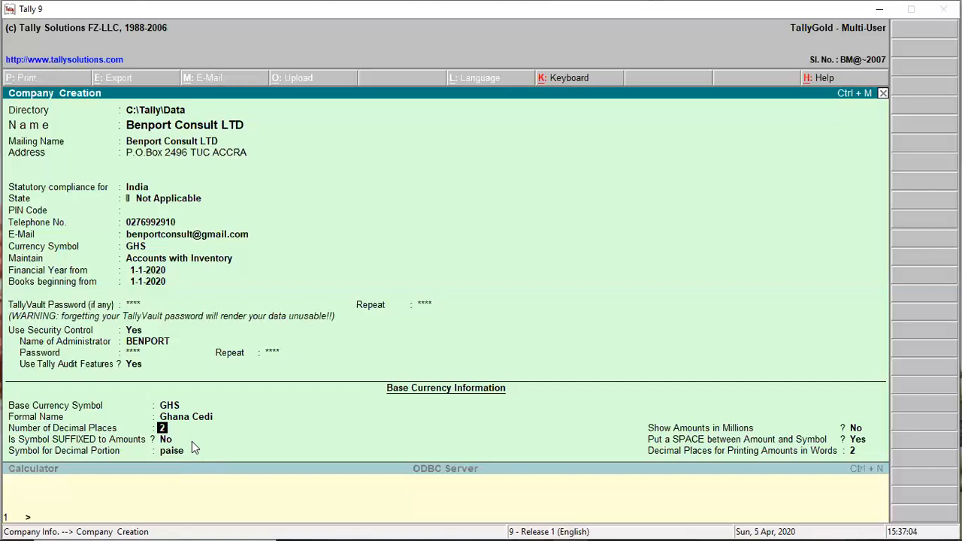
Set the Symbol for Decimal Portion to 'ps'.
{"action": "left_click", "coordinate": [178, 452]}
{"action": "type", "text": "ps"}
{"action": "key", "text": "Return"}
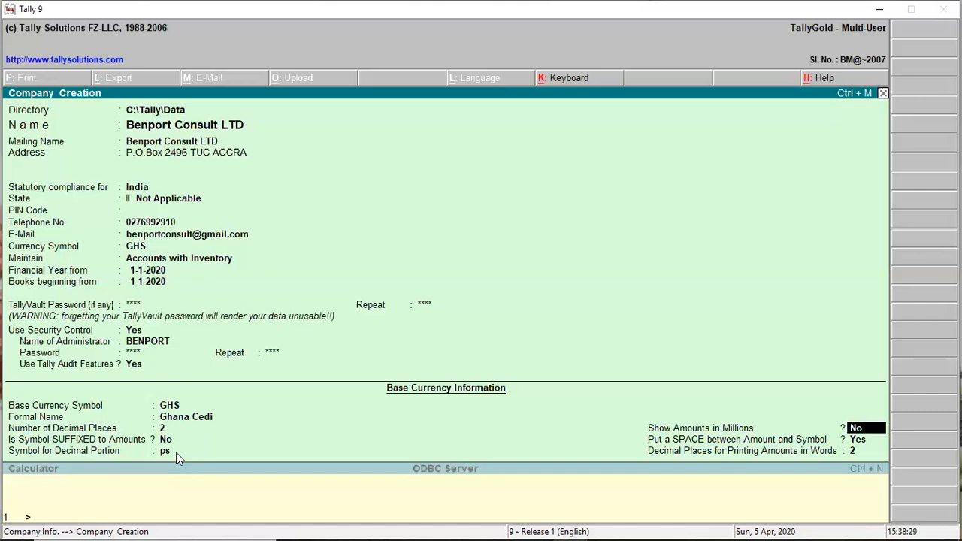
Keep amounts not shown in millions and a space between amount and symbol.
{"action": "key", "text": "Return"}
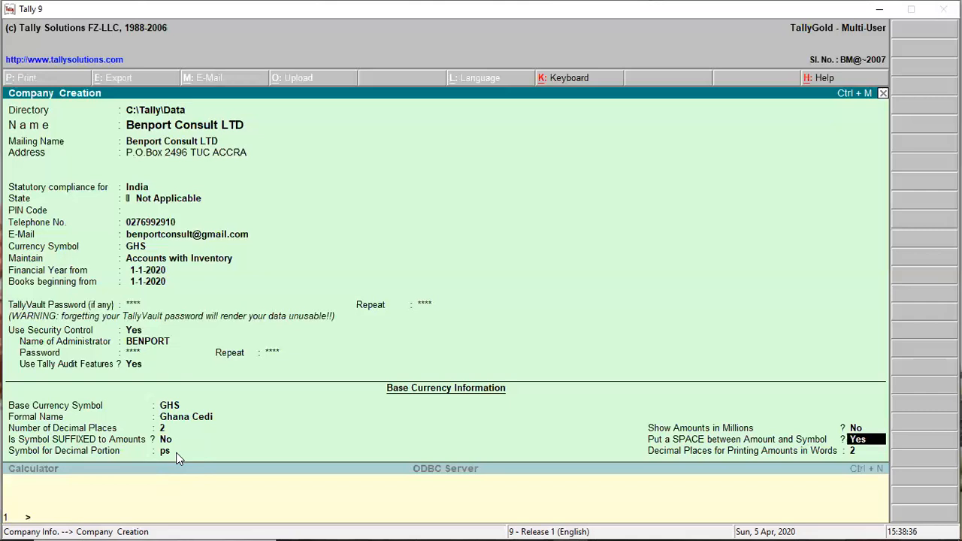
{"action": "key", "text": "Return"}
{"action": "key", "text": "Return"}
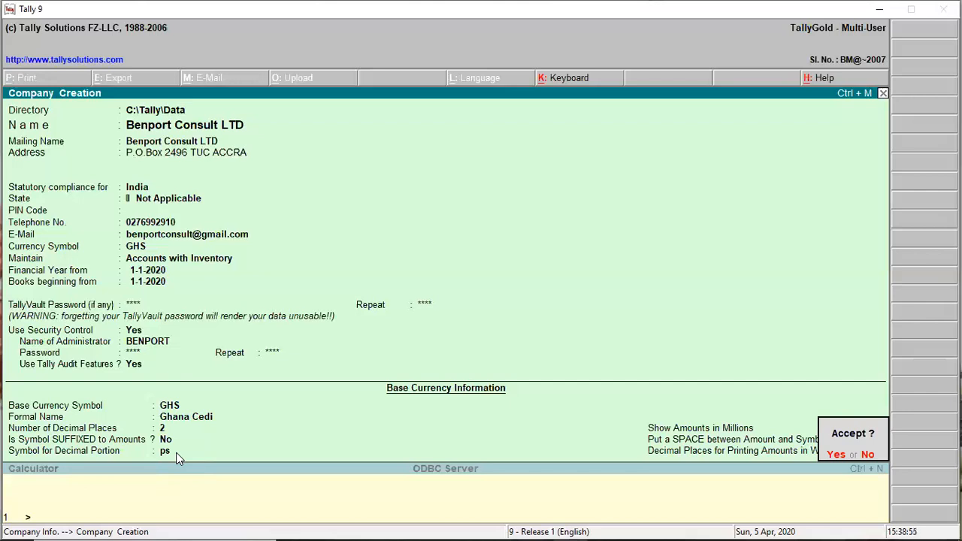
Accept the new company and unlock it with its TallyVault password.
{"action": "key", "text": "Return"}
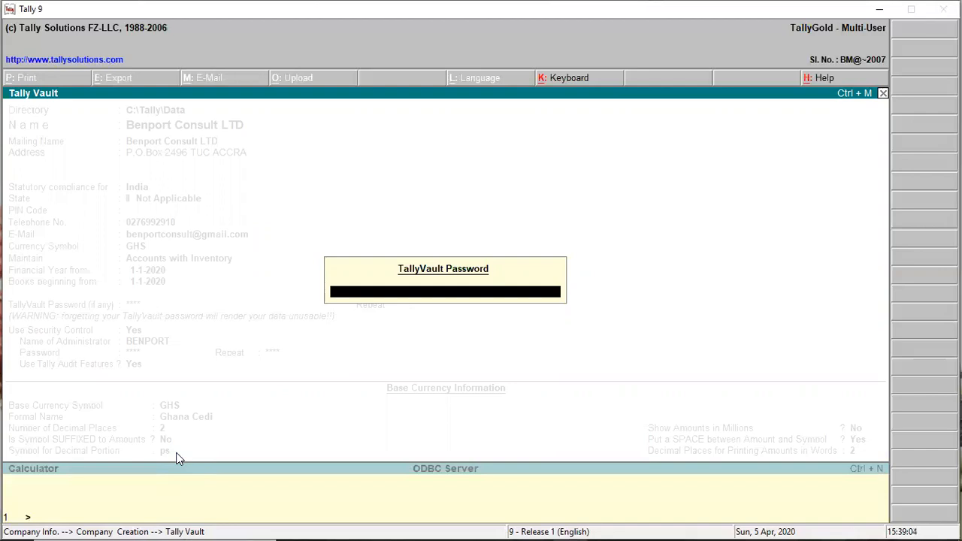
{"action": "type", "text": "****"}
{"action": "key", "text": "Return"}
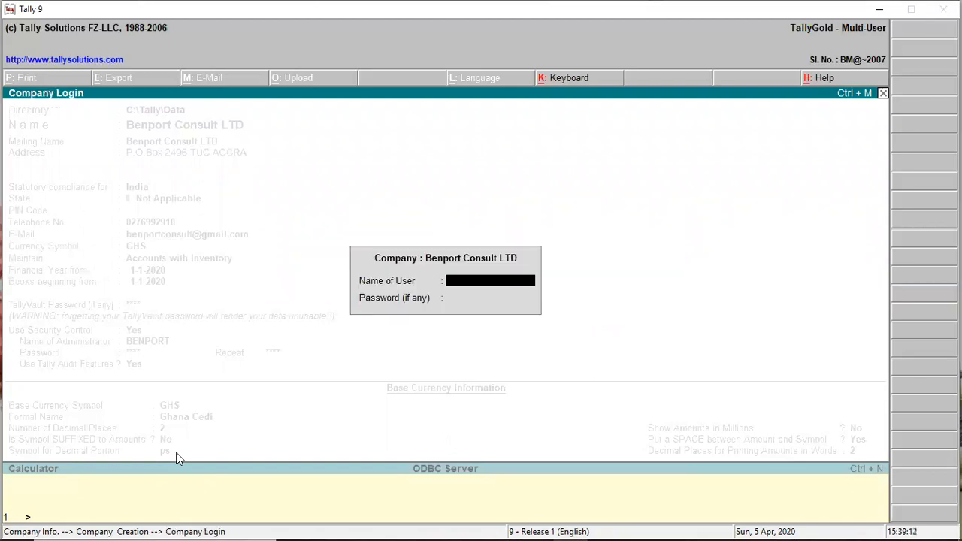
Log in with the administrator user name and password to reach the Gateway of Tally.
{"action": "type", "text": "BENPORT"}
{"action": "key", "text": "Return"}
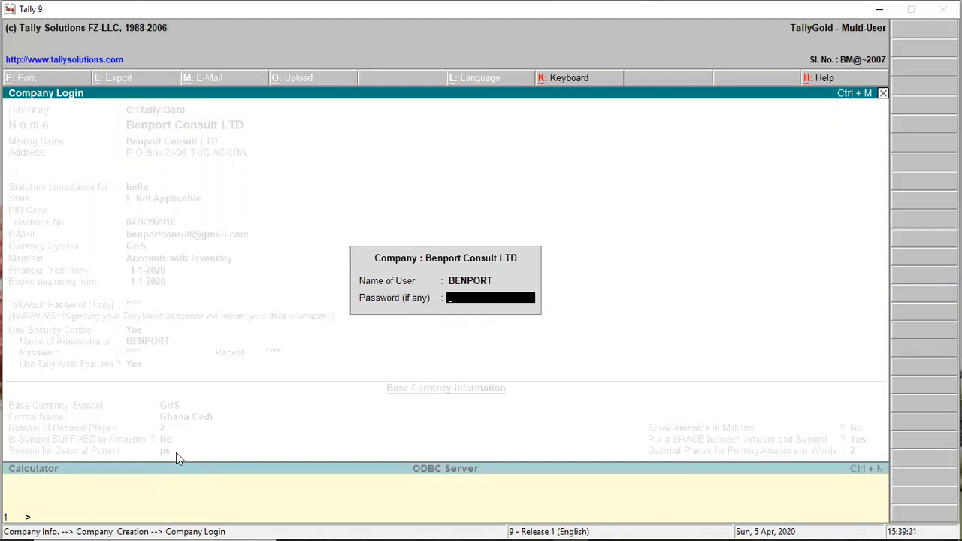
{"action": "type", "text": "***"}
{"action": "key", "text": "Return"}
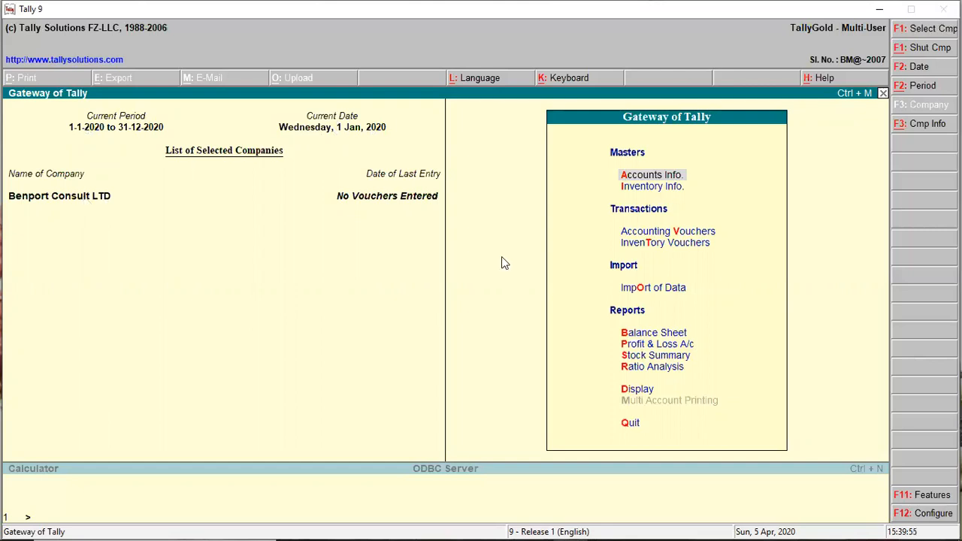
Select and load the company Emmanuel from the List of Companies via F3: Cmp Info.
{"action": "left_click", "coordinate": [929, 124]}
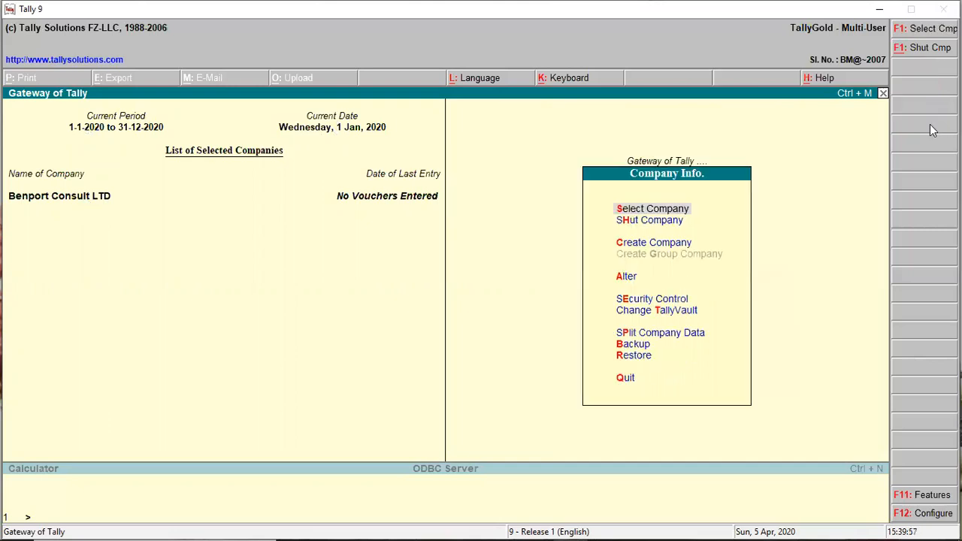
{"action": "left_click", "coordinate": [647, 211]}
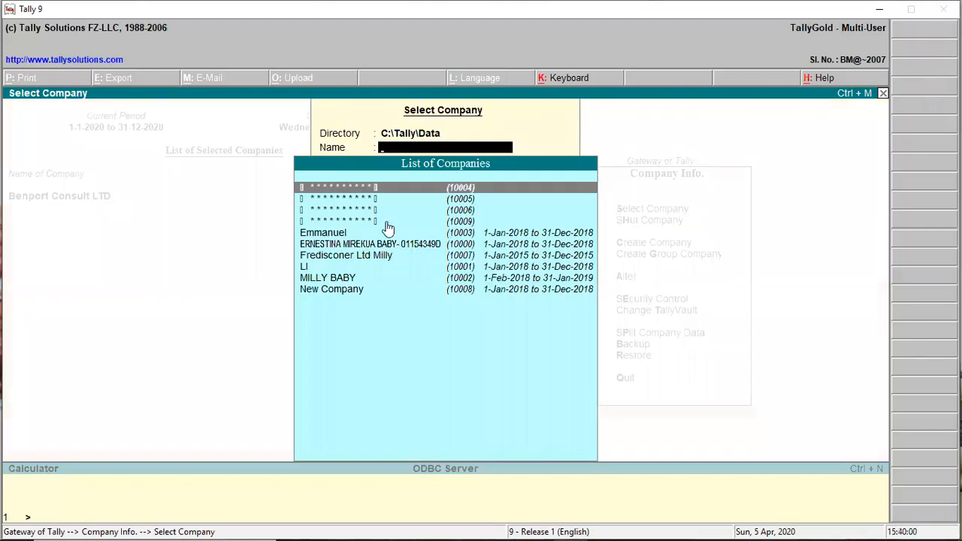
{"action": "left_click", "coordinate": [351, 235]}
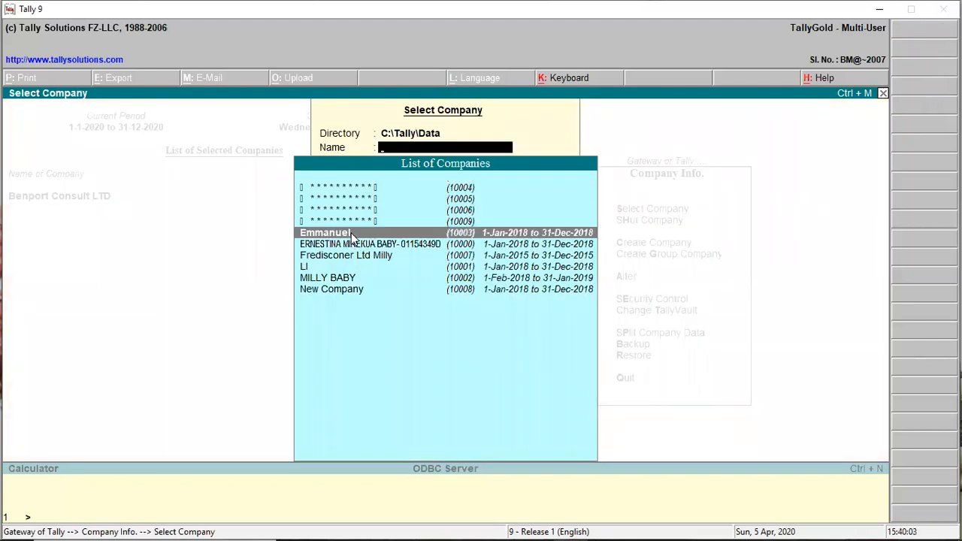
{"action": "left_click", "coordinate": [351, 236]}
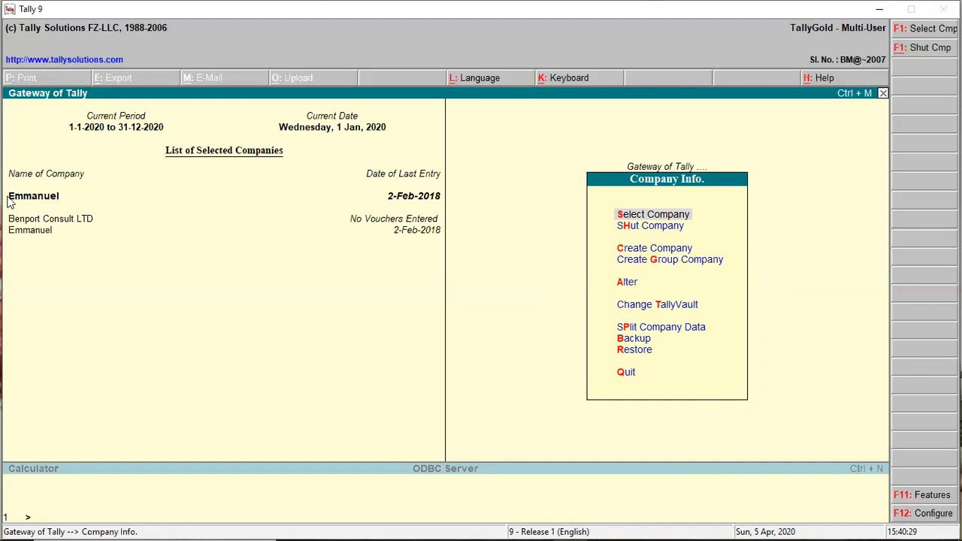
{"action": "left_click", "coordinate": [40, 222]}
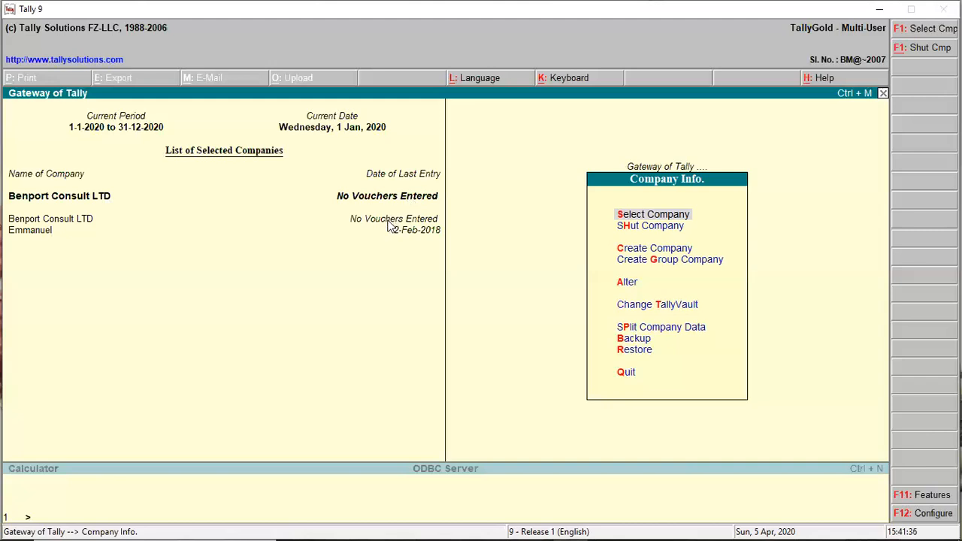
{"action": "left_click", "coordinate": [30, 232]}
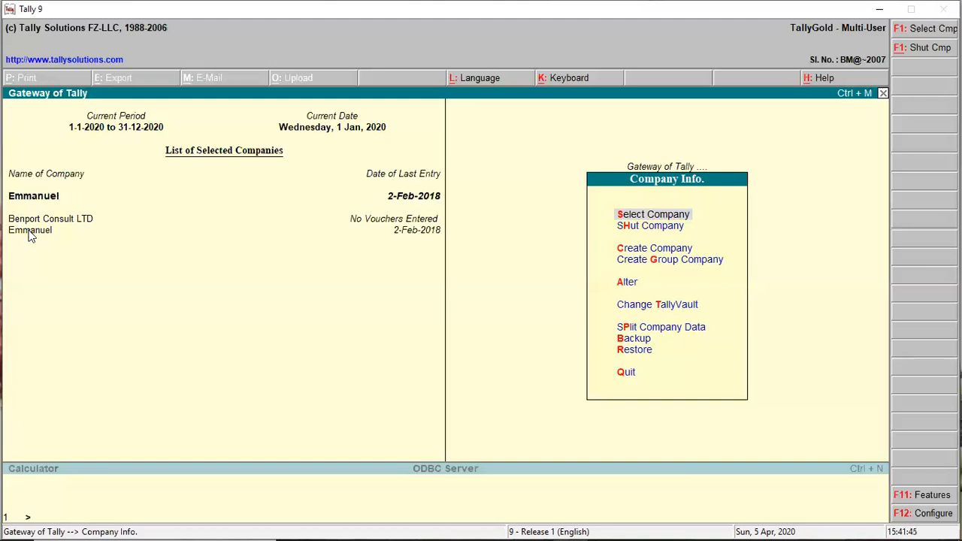
{"action": "left_click", "coordinate": [627, 227]}
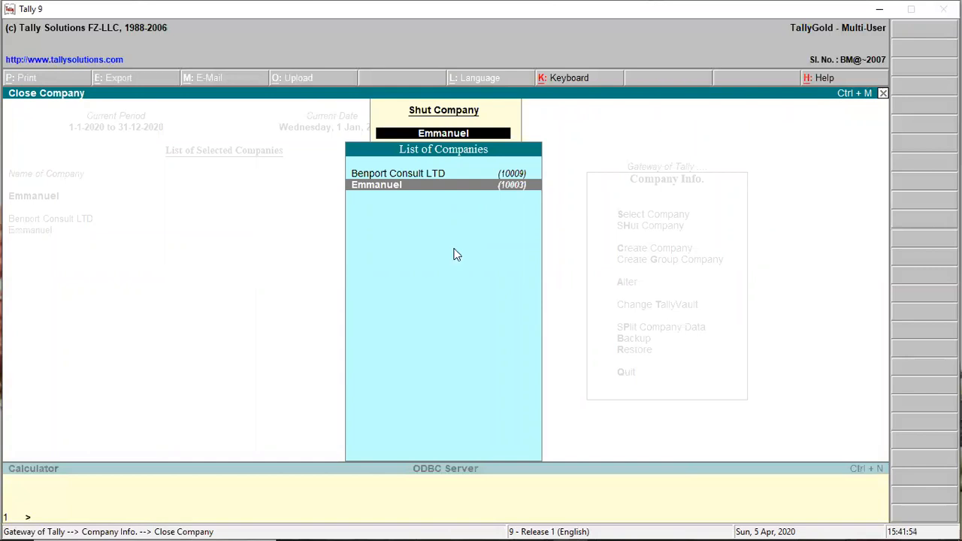
{"action": "key", "text": "Up"}
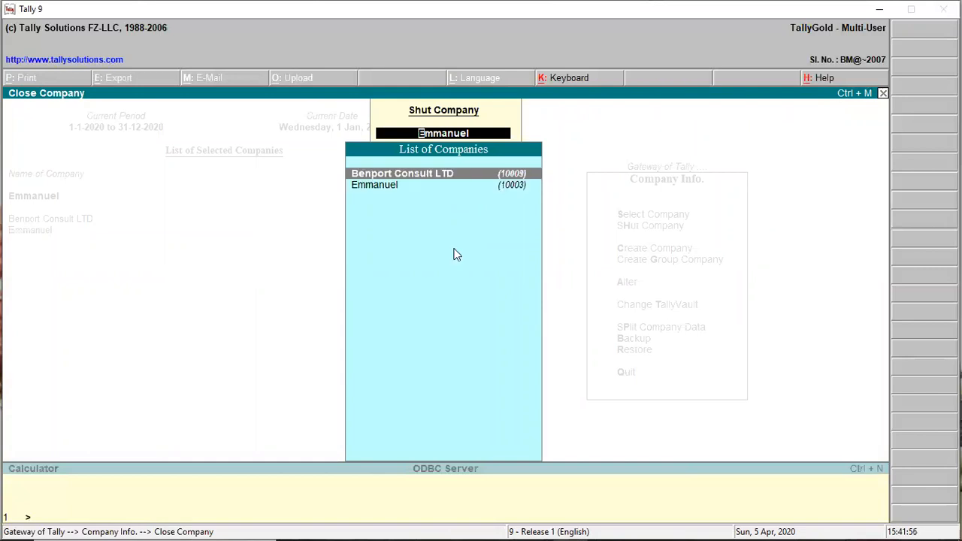
{"action": "key", "text": "Down"}
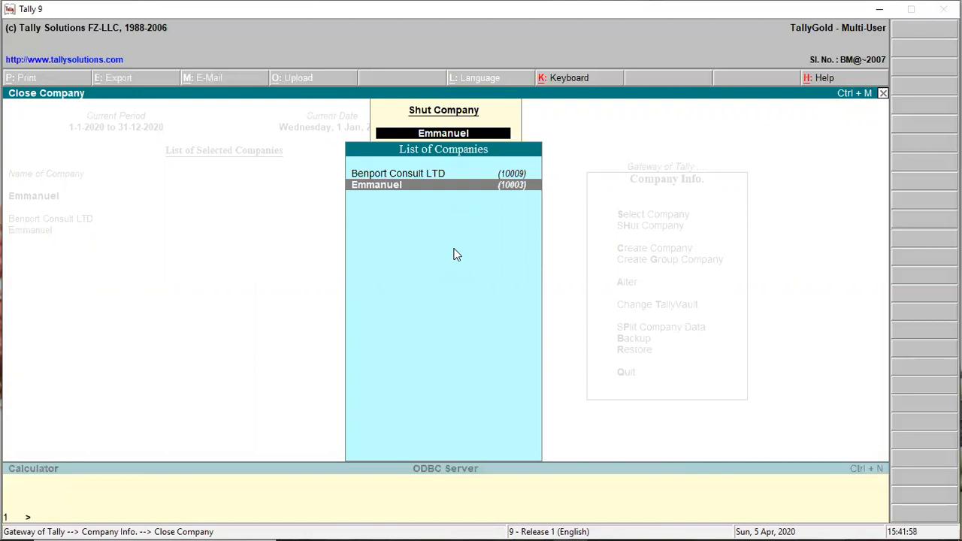
{"action": "key", "text": "Return"}
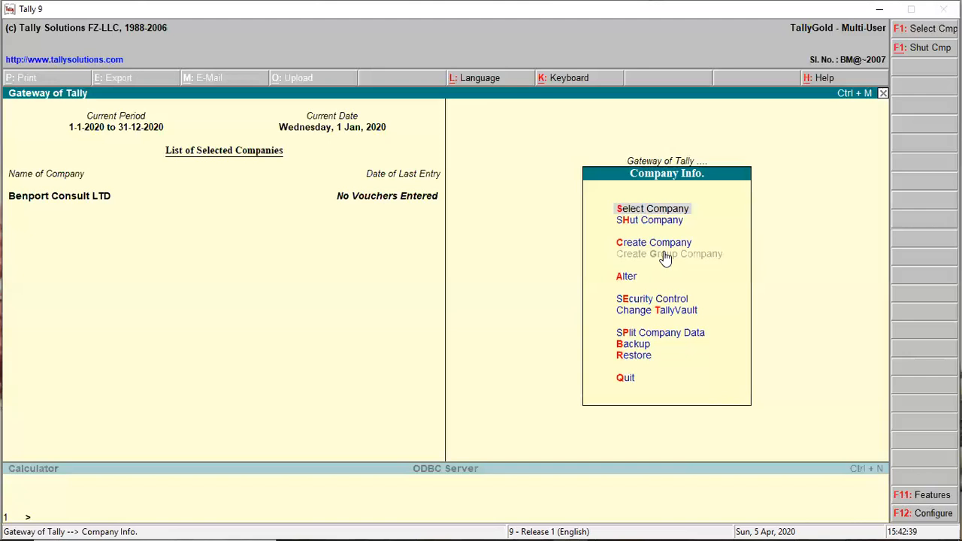
Choose Alter and pick Benport Consult LTD from the List of Companies.
{"action": "left_click", "coordinate": [621, 284]}
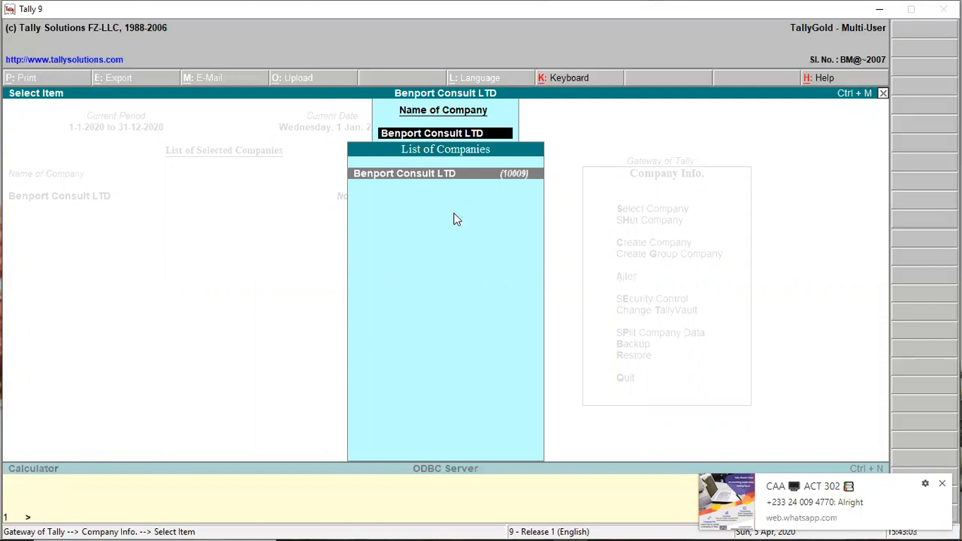
{"action": "left_click", "coordinate": [400, 180]}
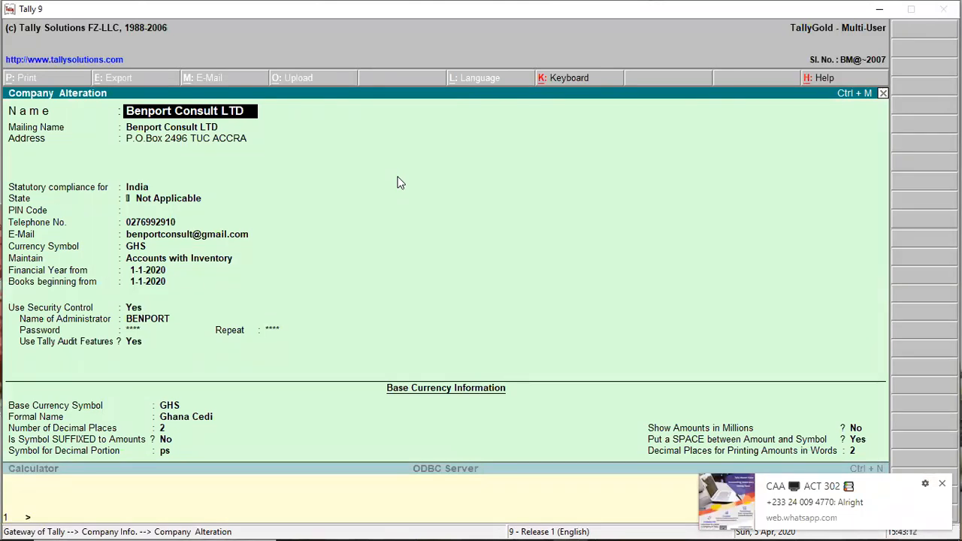
Add a full stop to make the name 'Benport Consult LTD.' and move through the fields.
{"action": "left_click", "coordinate": [231, 105]}
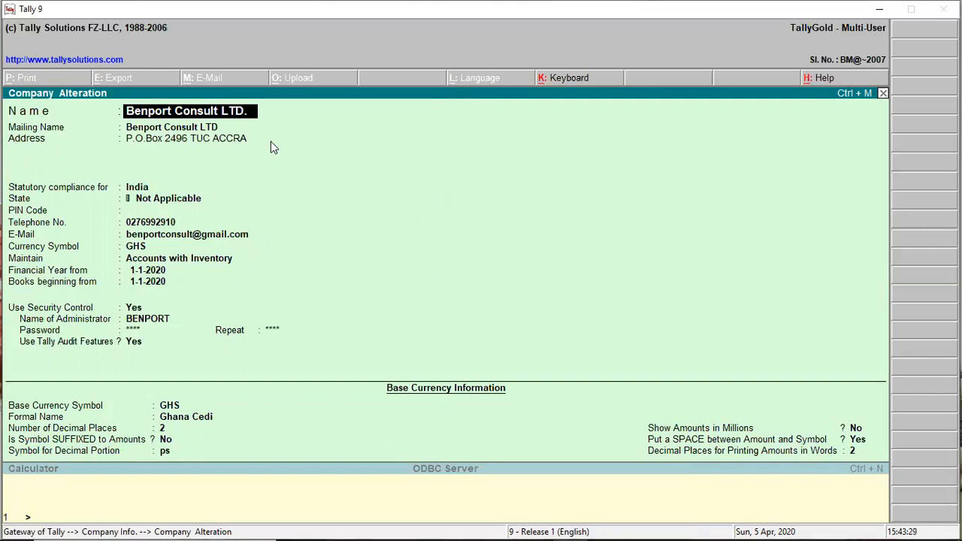
{"action": "left_click", "coordinate": [178, 236]}
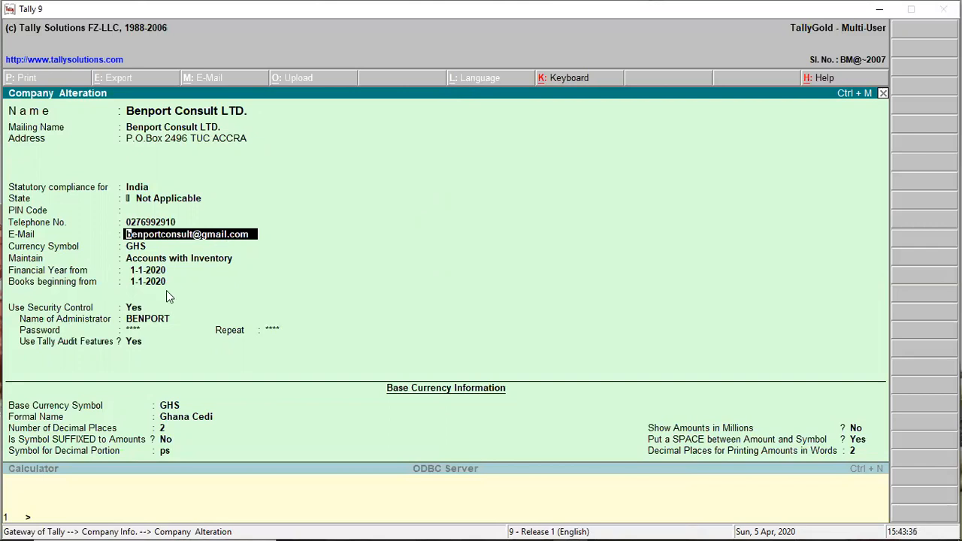
{"action": "left_click", "coordinate": [133, 326]}
{"action": "left_click", "coordinate": [184, 329]}
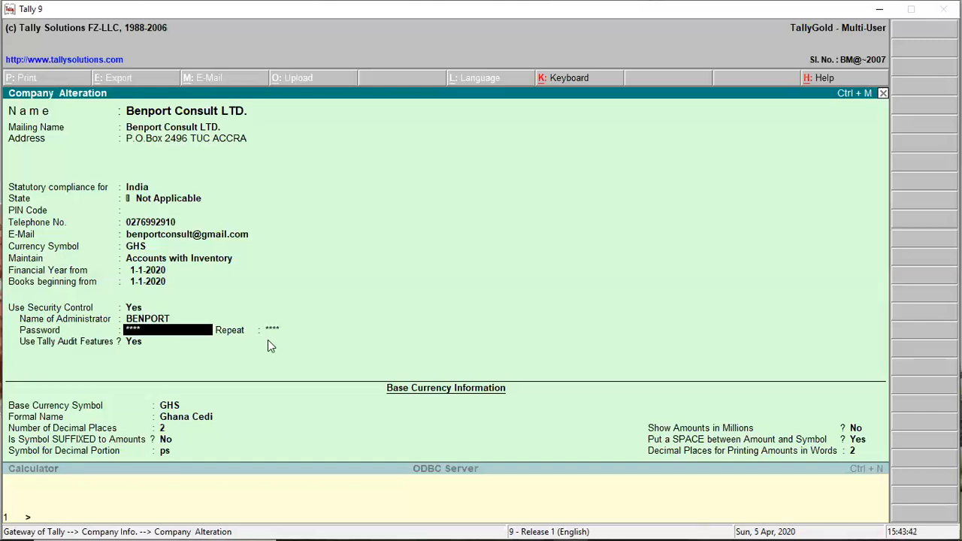
Set Use Tally Audit Features to Yes and save the altered company with Ctrl+A.
{"action": "key", "text": "Return"}
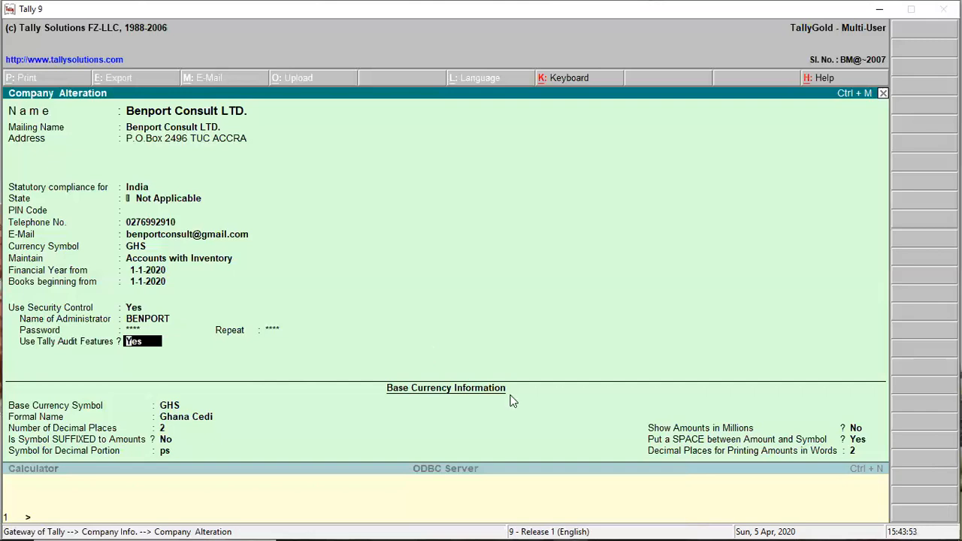
{"action": "key", "text": "space"}
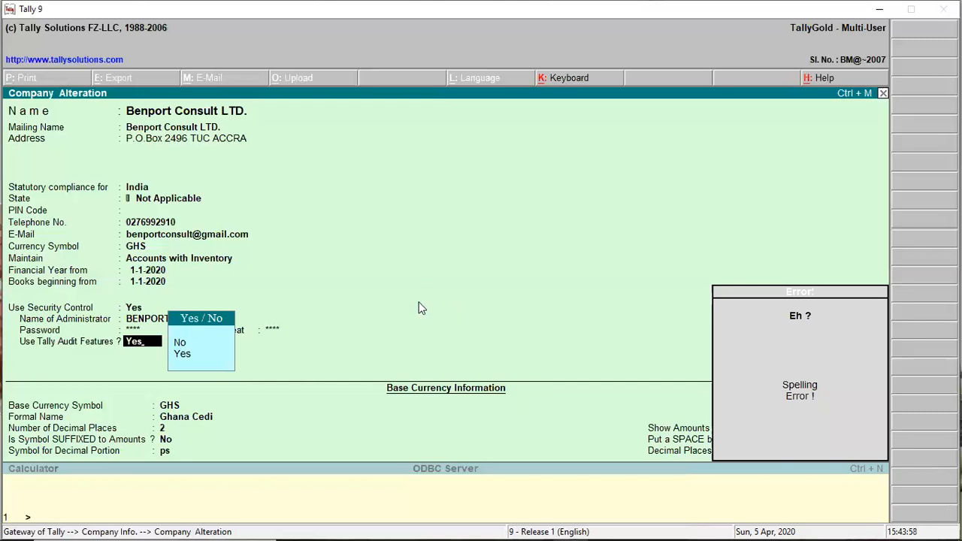
{"action": "key", "text": "Escape"}
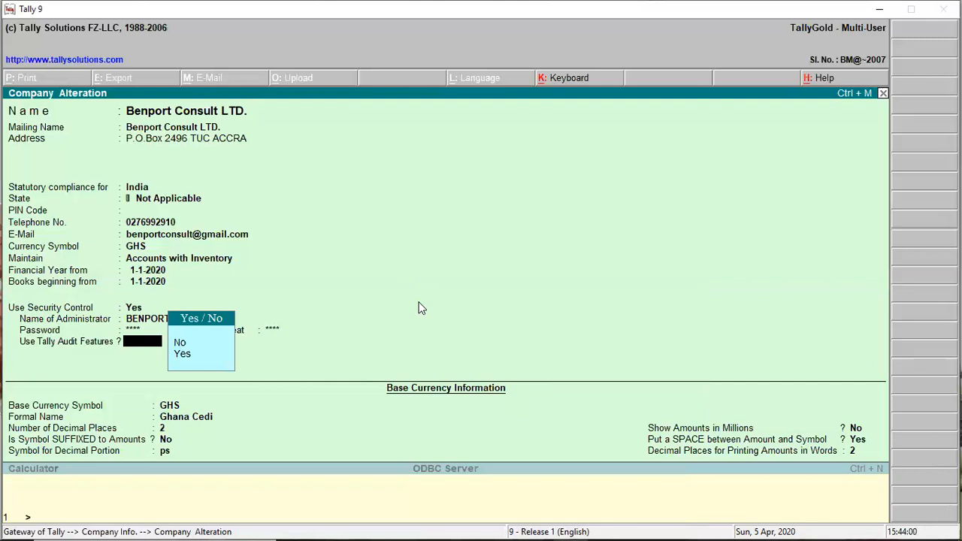
{"action": "left_click", "coordinate": [182, 354]}
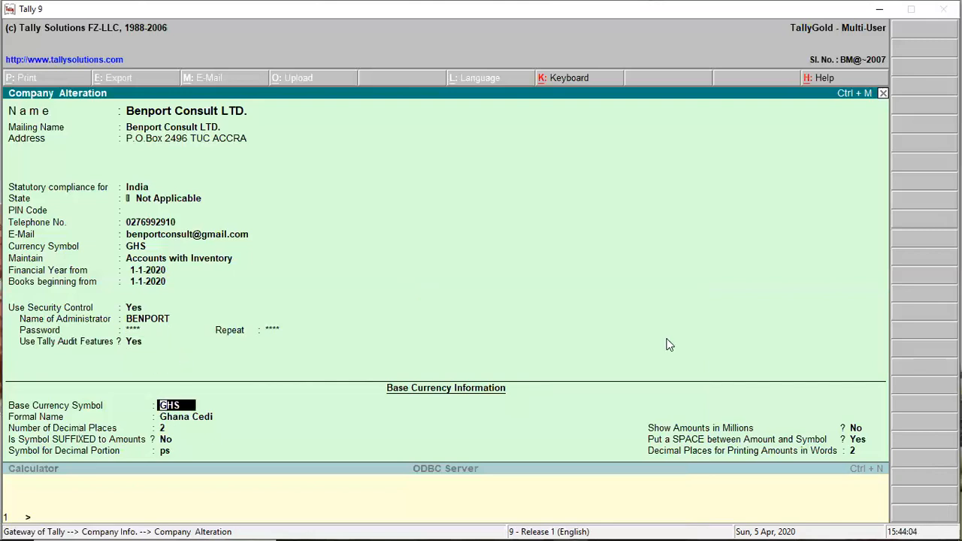
{"action": "key", "text": "Up"}
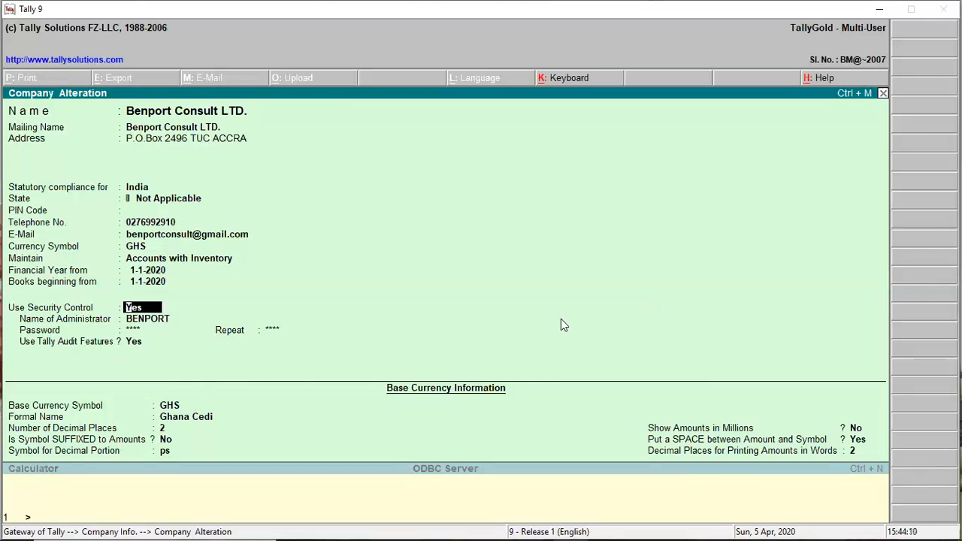
{"action": "key", "text": "Return"}
{"action": "key", "text": "Return"}
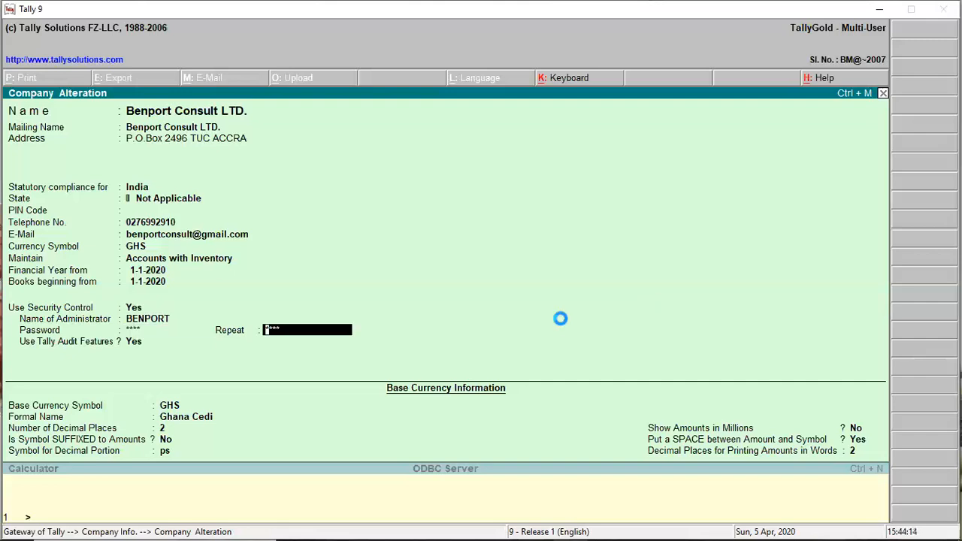
{"action": "key", "text": "ctrl+a"}
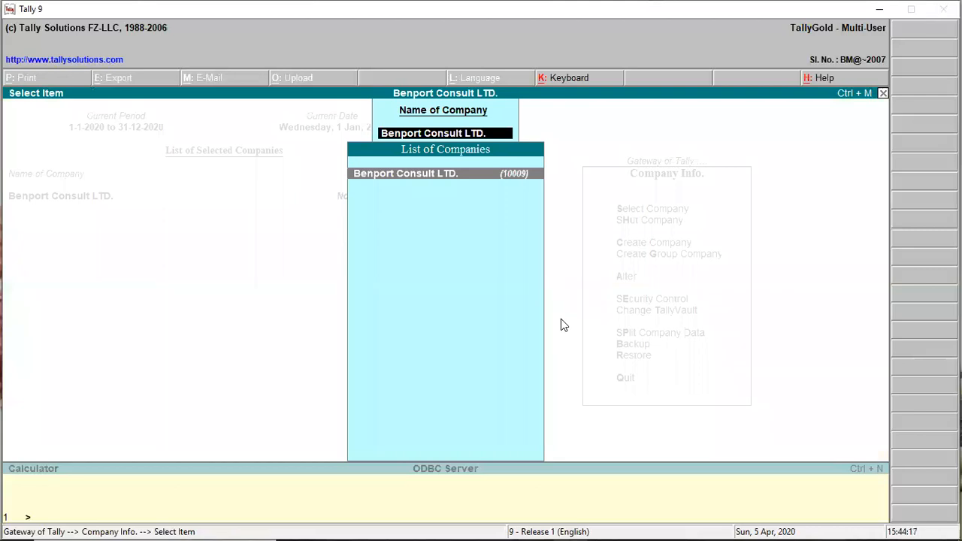
{"action": "key", "text": "Return"}
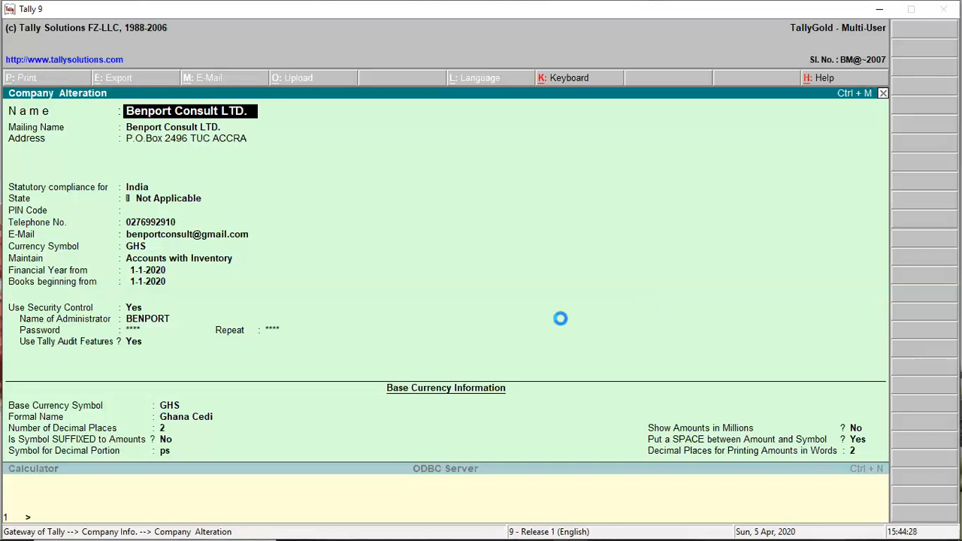
{"action": "key", "text": "Escape"}
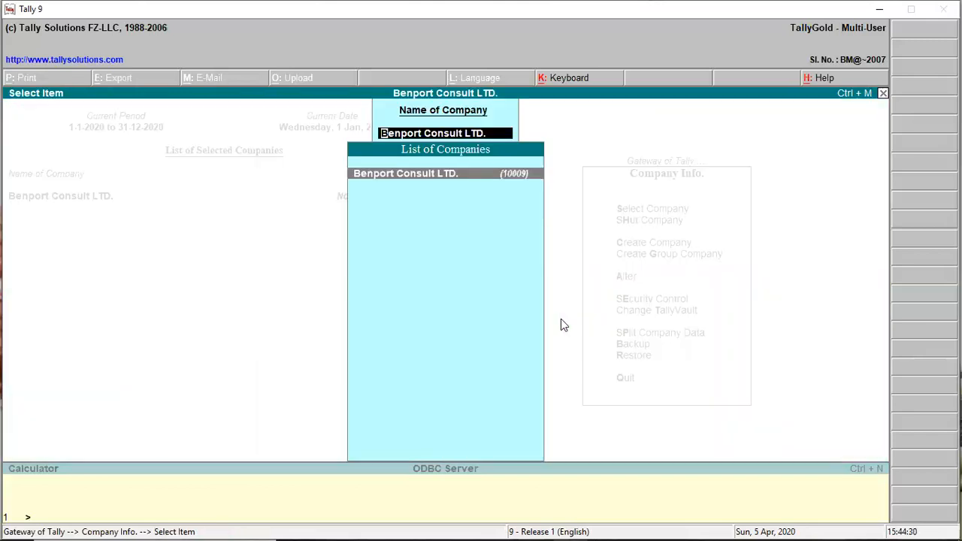
{"action": "key", "text": "Return"}
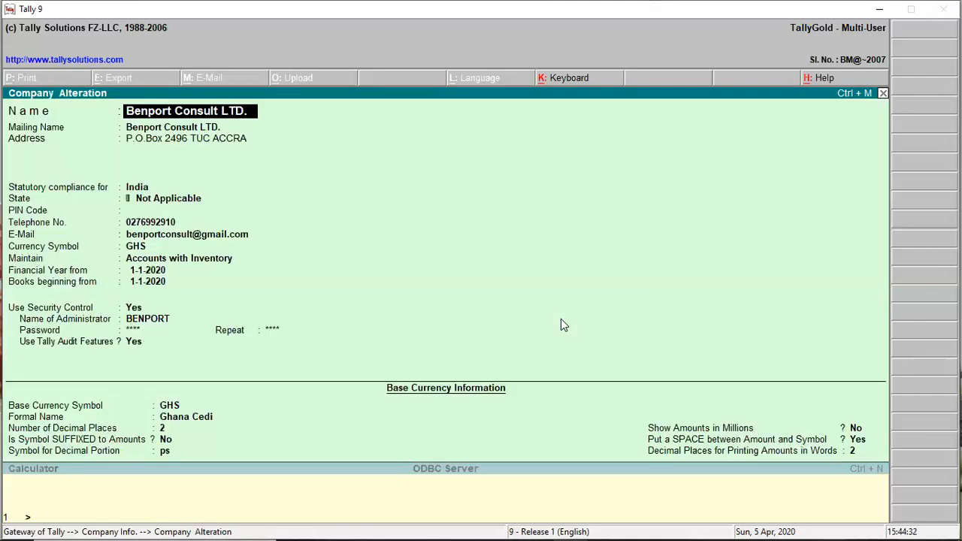
{"action": "key", "text": "Return"}
{"action": "key", "text": "Return"}
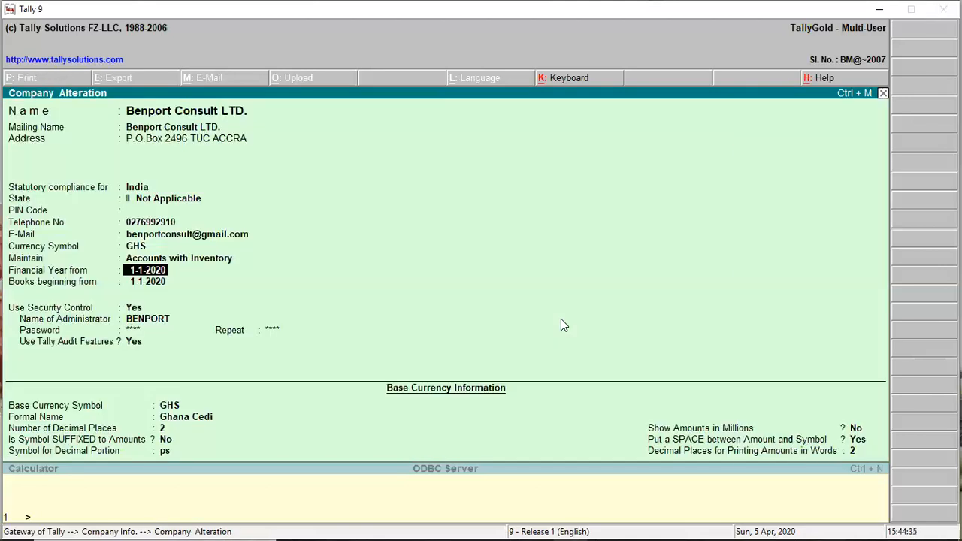
{"action": "key", "text": "Return"}
{"action": "key", "text": "Return"}
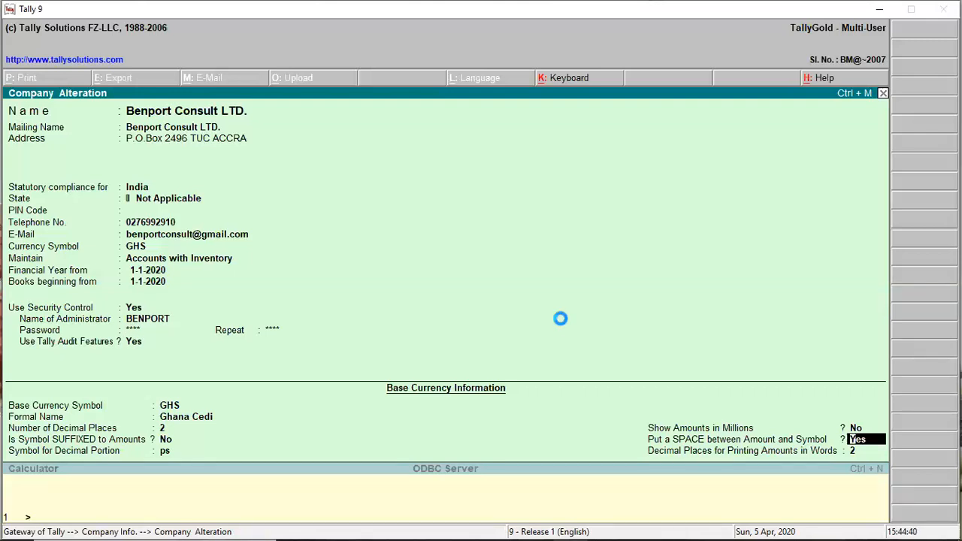
{"action": "key", "text": "Escape"}
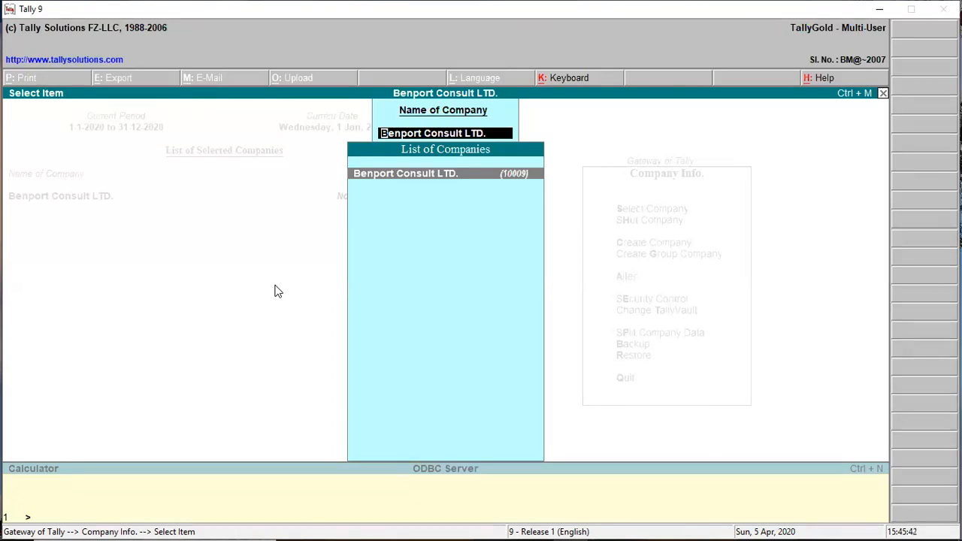
Clear the Name of Company entry and close the company list without selecting another.
{"action": "key", "text": "BackSpace"}
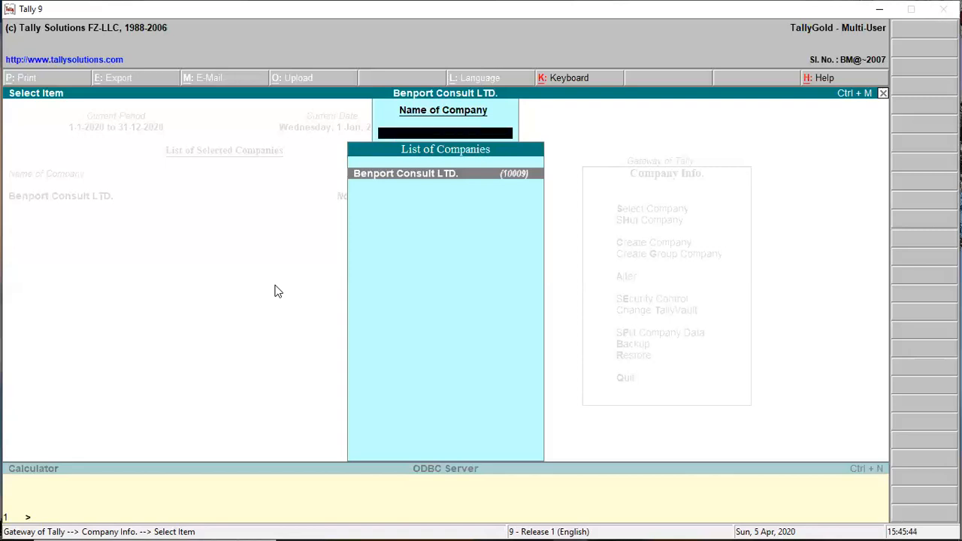
{"action": "key", "text": "Return"}
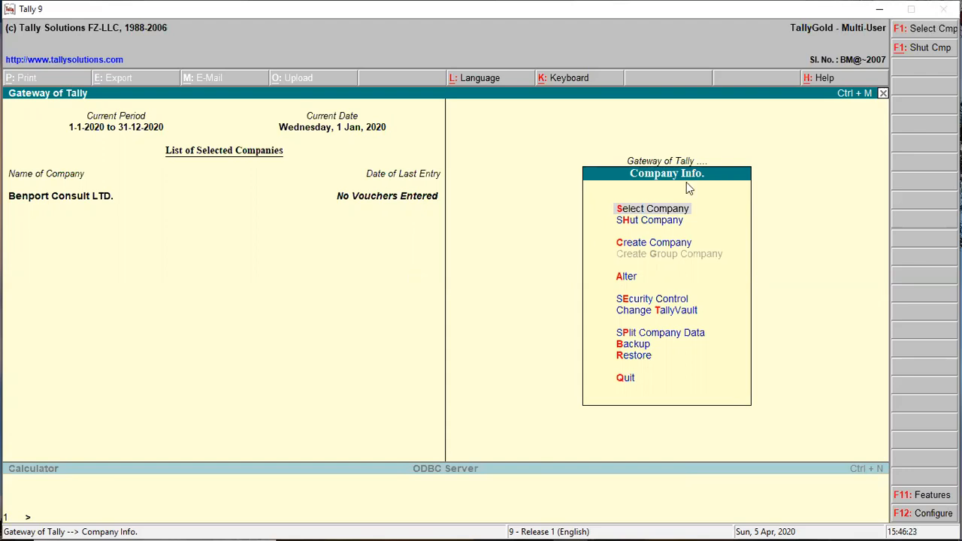
Leave Company Info and quit Tally 9, declining the first prompt, then confirming the second.
{"action": "left_click", "coordinate": [621, 383]}
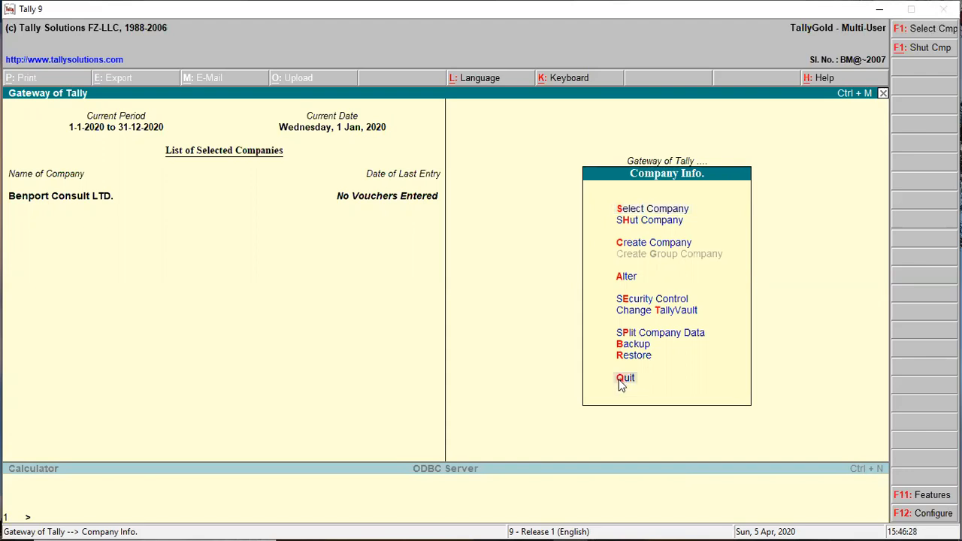
{"action": "left_click", "coordinate": [621, 383]}
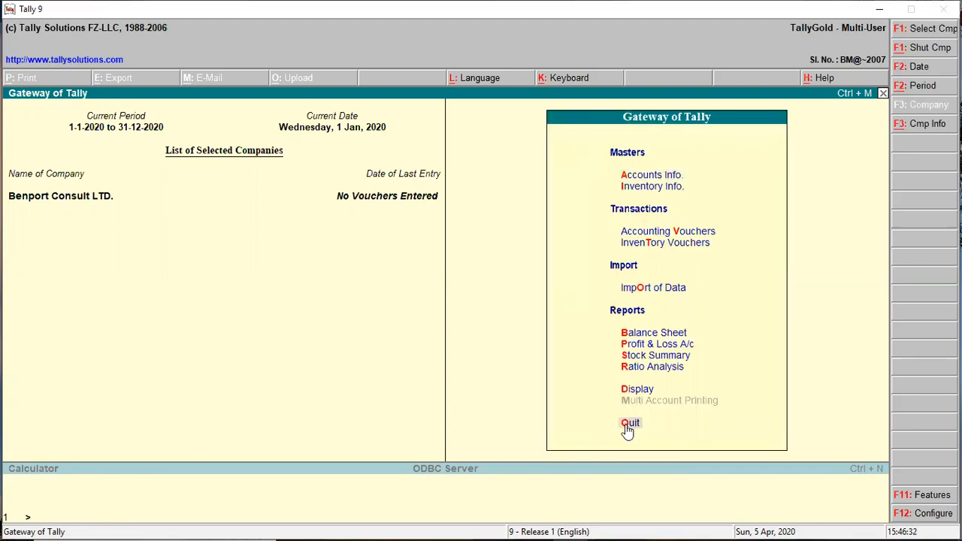
{"action": "left_click", "coordinate": [626, 423]}
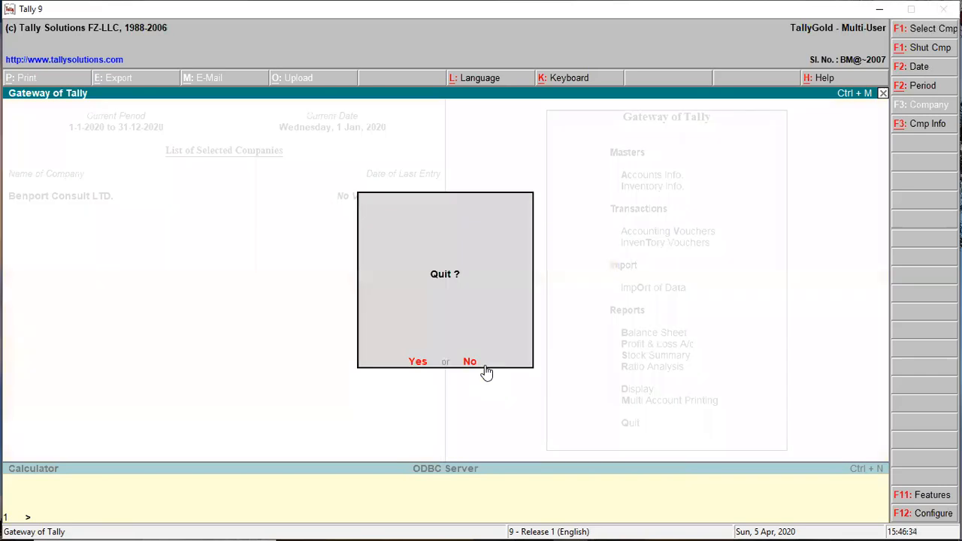
{"action": "key", "text": "Escape"}
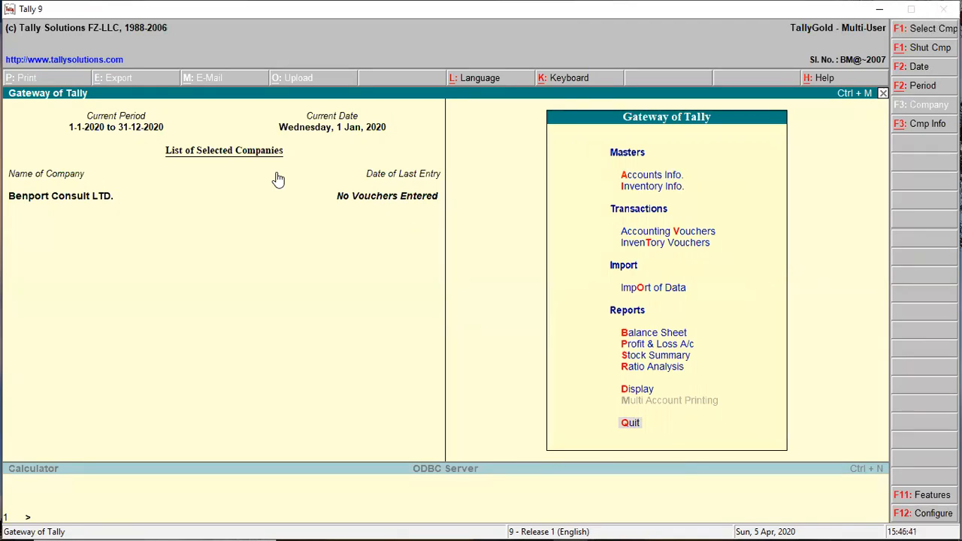
{"action": "key", "text": "Escape"}
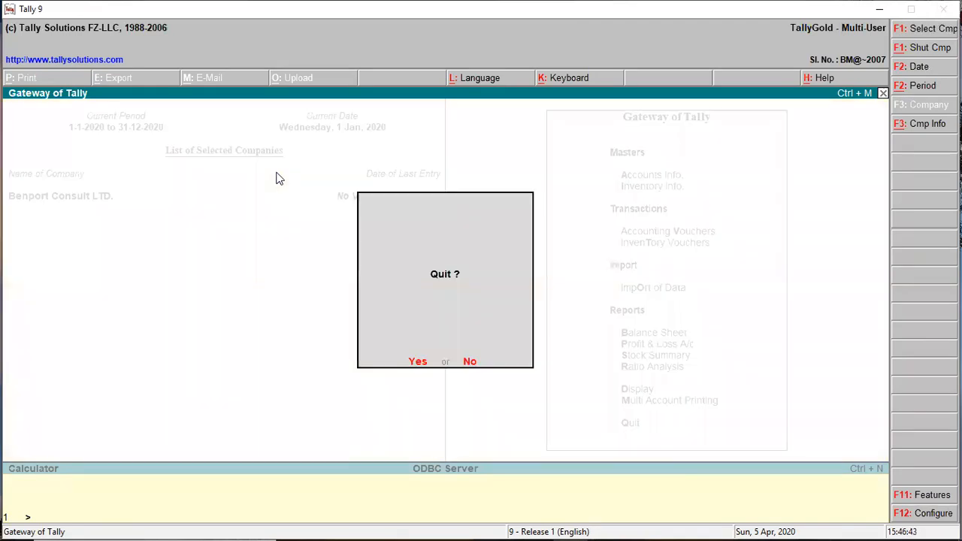
{"action": "key", "text": "Return"}
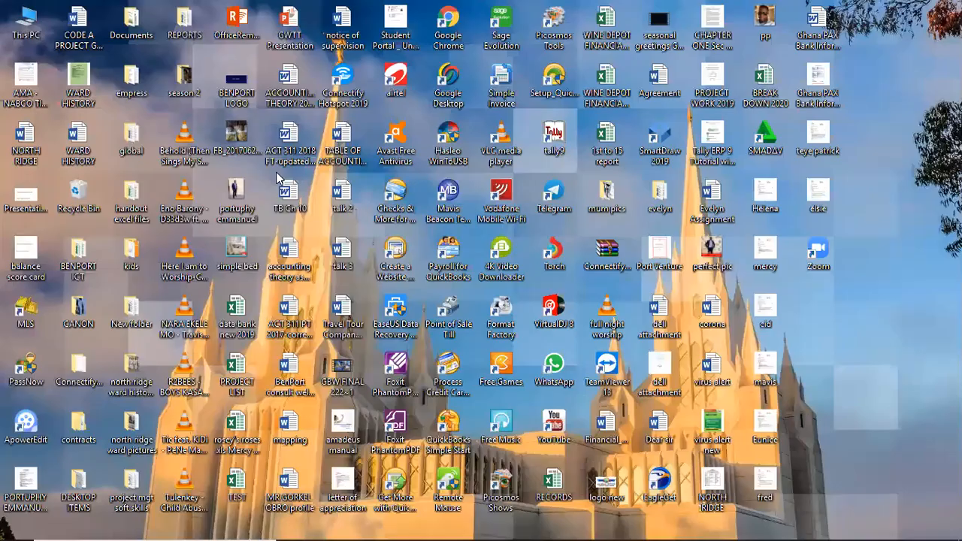
Relaunch Tally 9 from the desktop icon, cancel the Quit prompt, and shut the auto-loaded company.
{"action": "double_click", "coordinate": [554, 143]}
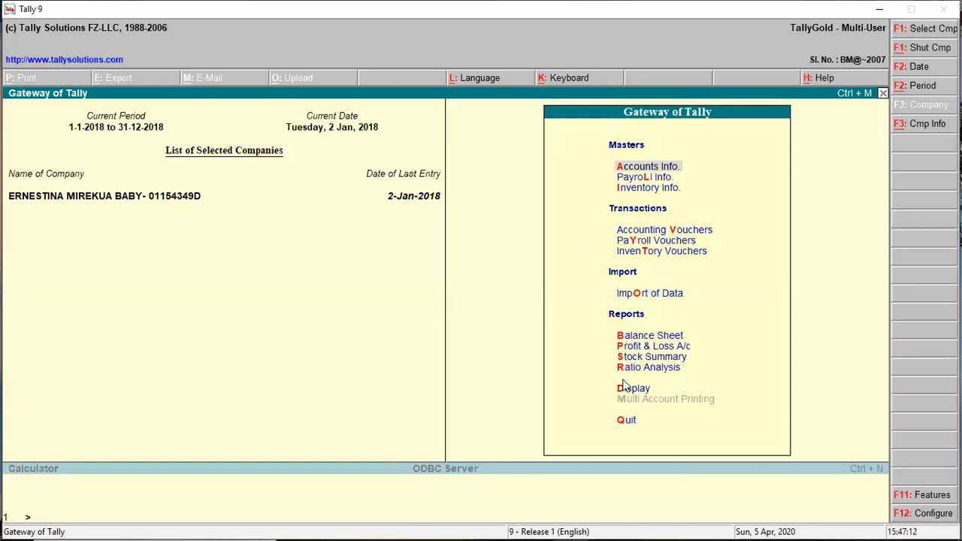
{"action": "key", "text": "Escape"}
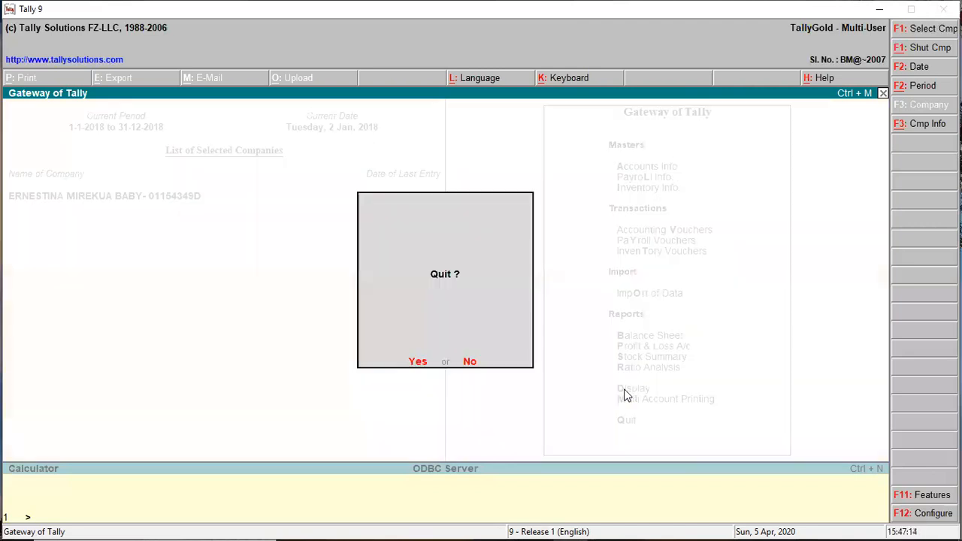
{"action": "left_click", "coordinate": [470, 362]}
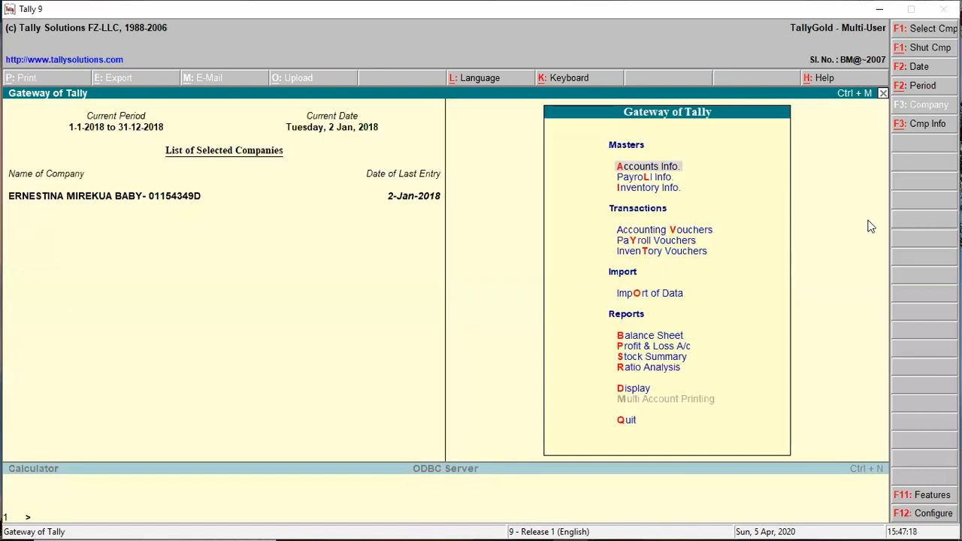
{"action": "left_click", "coordinate": [918, 49]}
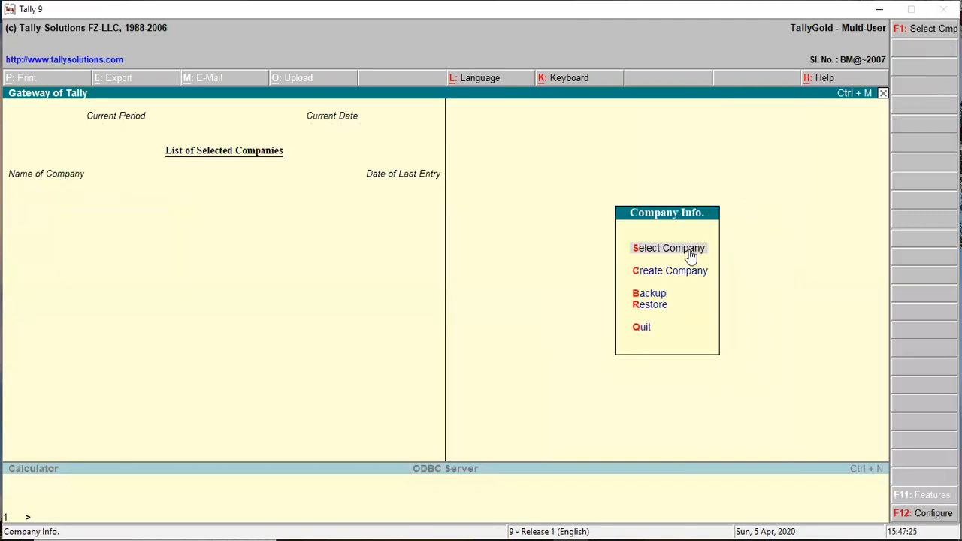
Select the masked company 10009 and enter its TallyVault password.
{"action": "left_click", "coordinate": [644, 256]}
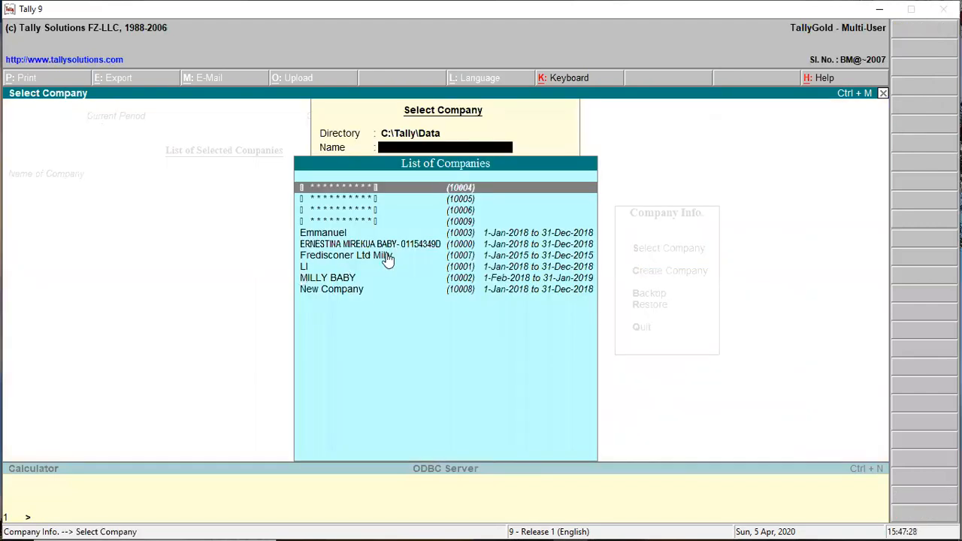
{"action": "left_click", "coordinate": [349, 222]}
{"action": "left_click", "coordinate": [348, 220]}
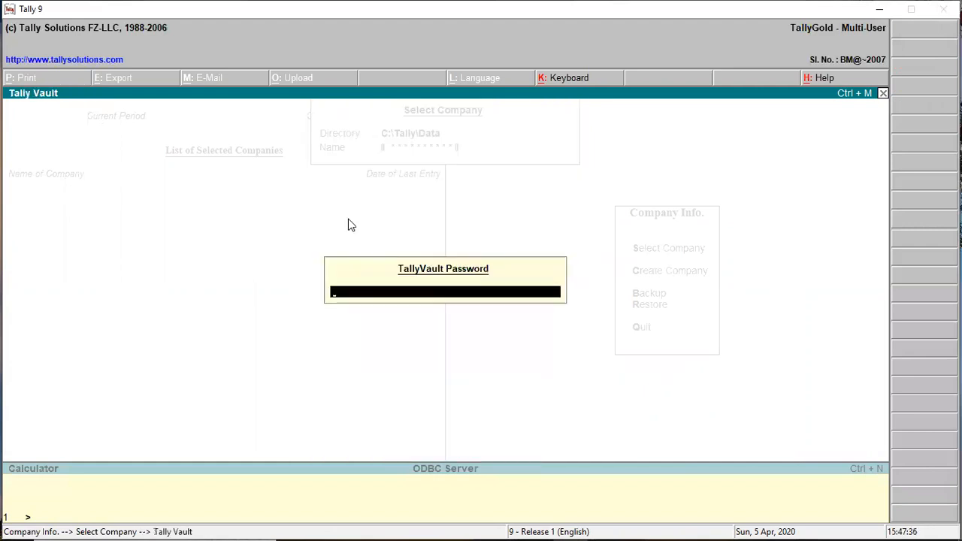
{"action": "type", "text": "*****"}
{"action": "key", "text": "Return"}
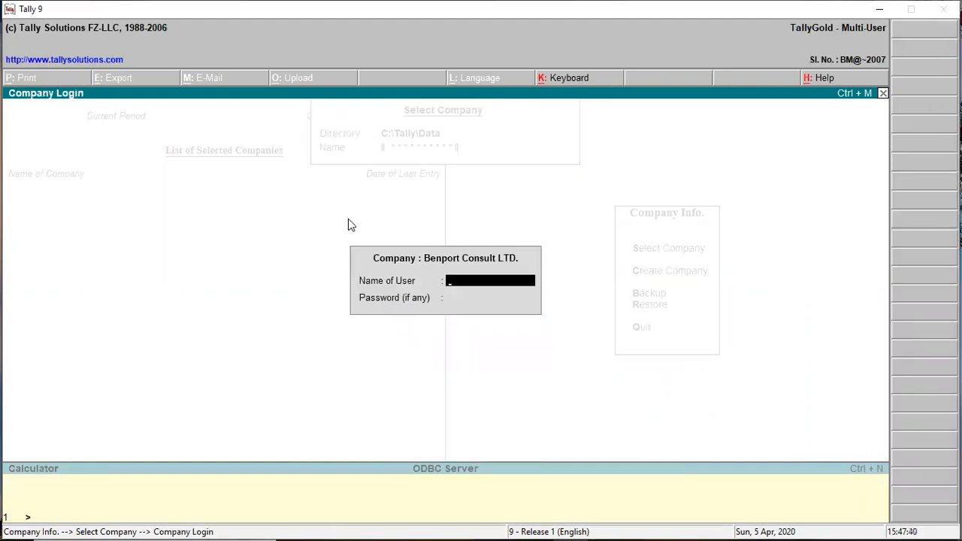
Log in with the company's user name and password to load Benport Consult LTD.
{"action": "type", "text": "BENPORT"}
{"action": "key", "text": "Return"}
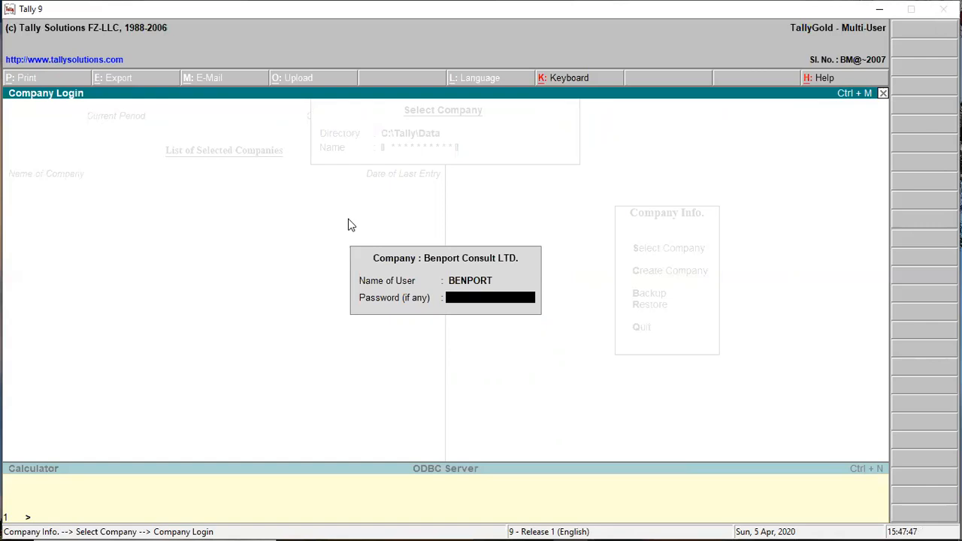
{"action": "type", "text": "****"}
{"action": "key", "text": "Return"}
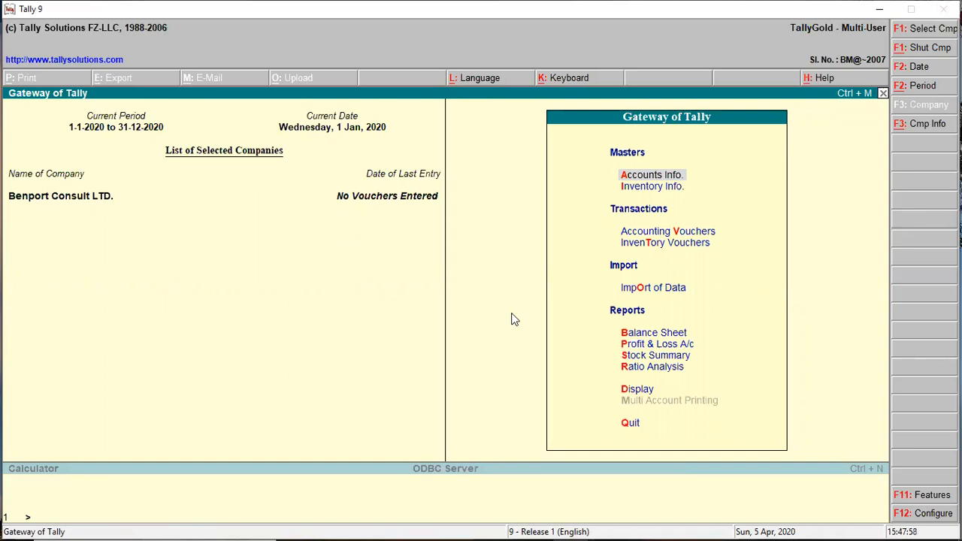
Open and close the company list twice without choosing, then bring up the Quit? prompt.
{"action": "left_click", "coordinate": [911, 33]}
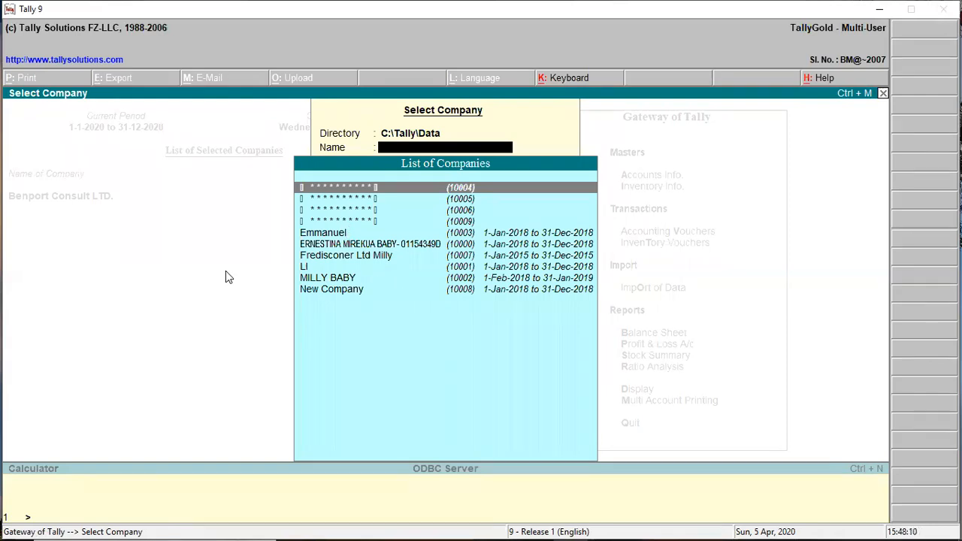
{"action": "key", "text": "Escape"}
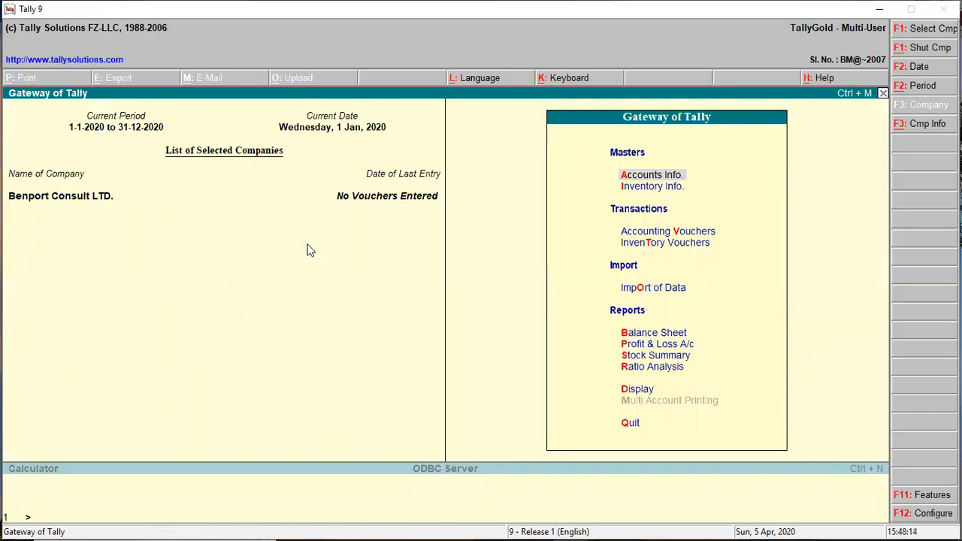
{"action": "left_click", "coordinate": [920, 29]}
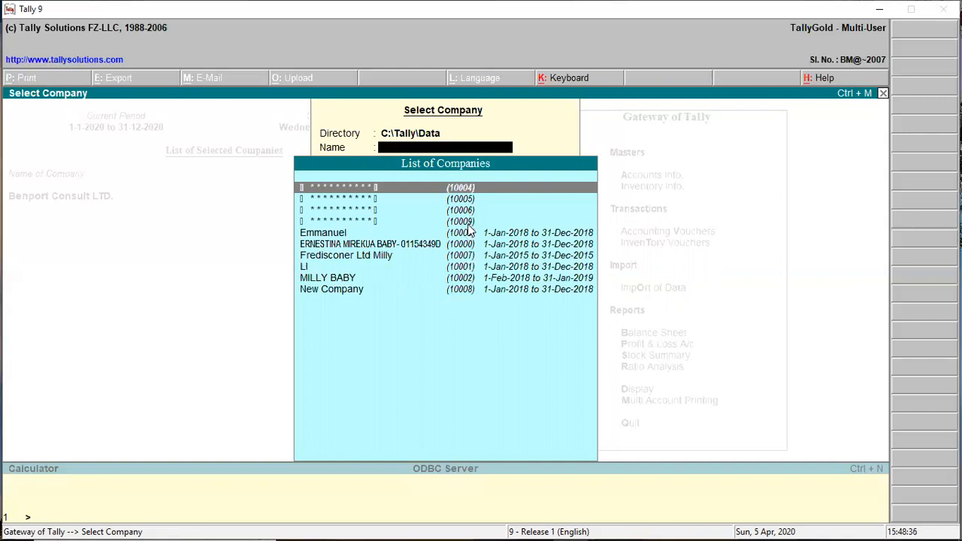
{"action": "key", "text": "Escape"}
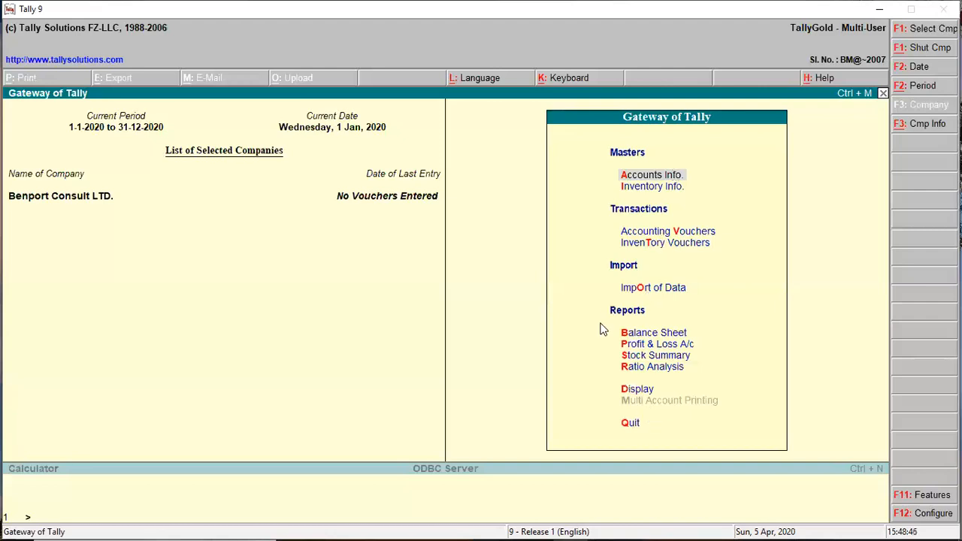
{"action": "key", "text": "Escape"}
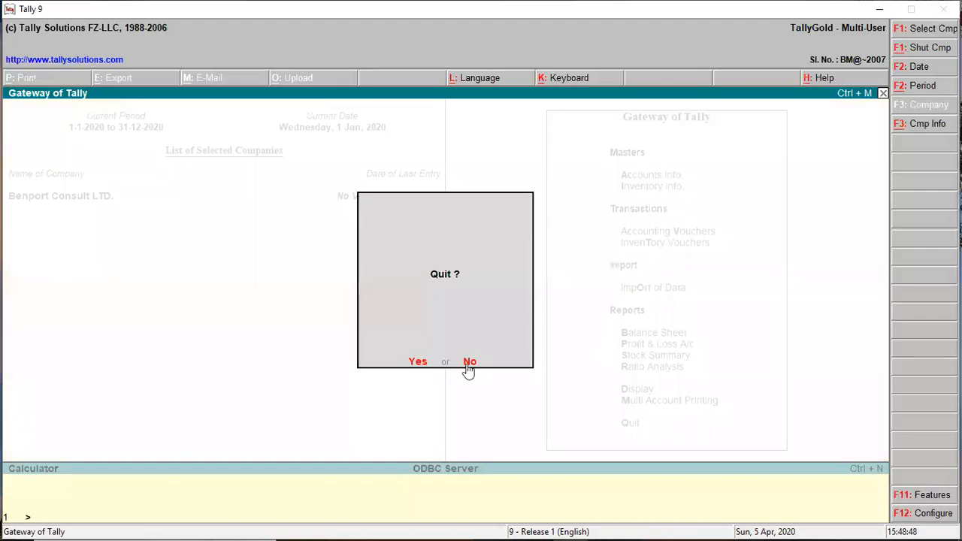
Decline quitting, then load the second company (last entry 2-Jan-2018) via Company Info's Select Company.
{"action": "key", "text": "n"}
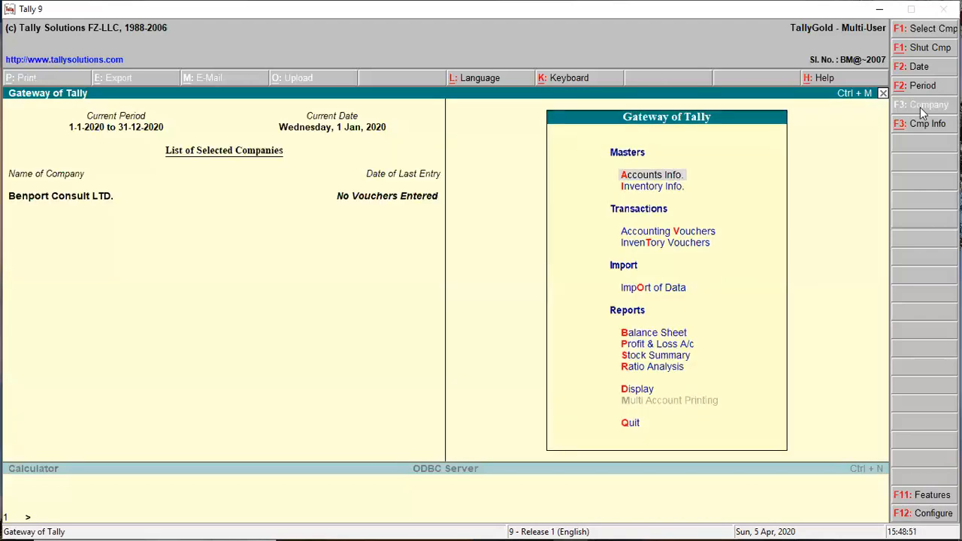
{"action": "left_click", "coordinate": [917, 32]}
{"action": "key", "text": "Escape"}
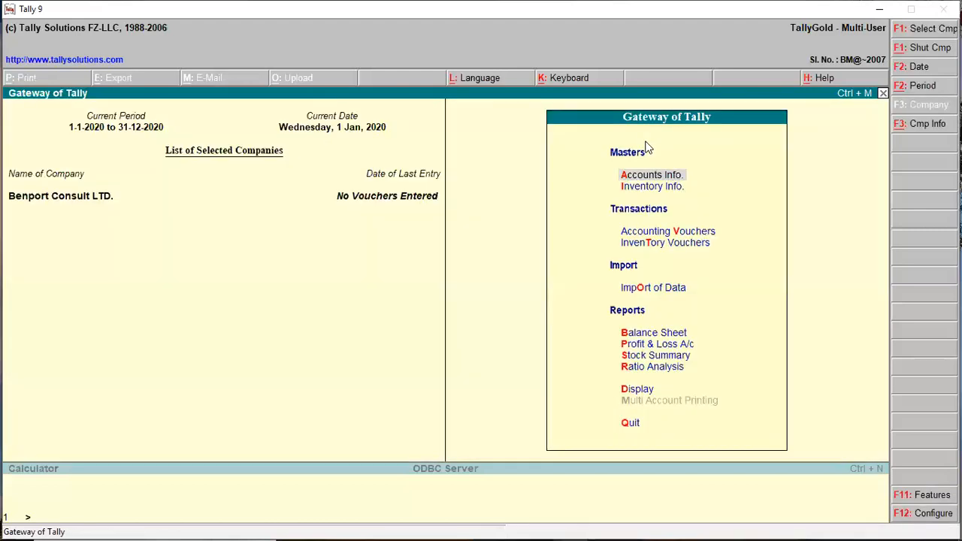
{"action": "left_click", "coordinate": [928, 124]}
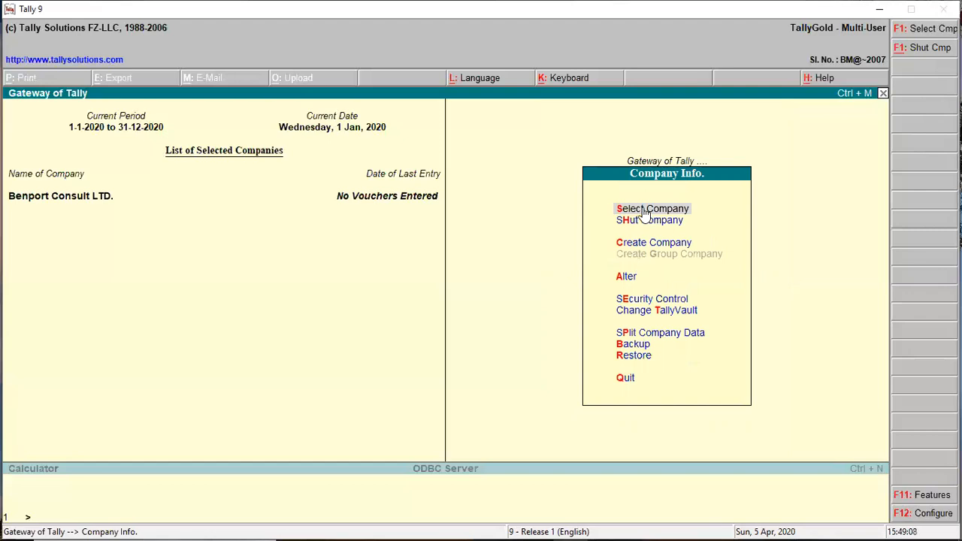
{"action": "key", "text": "Return"}
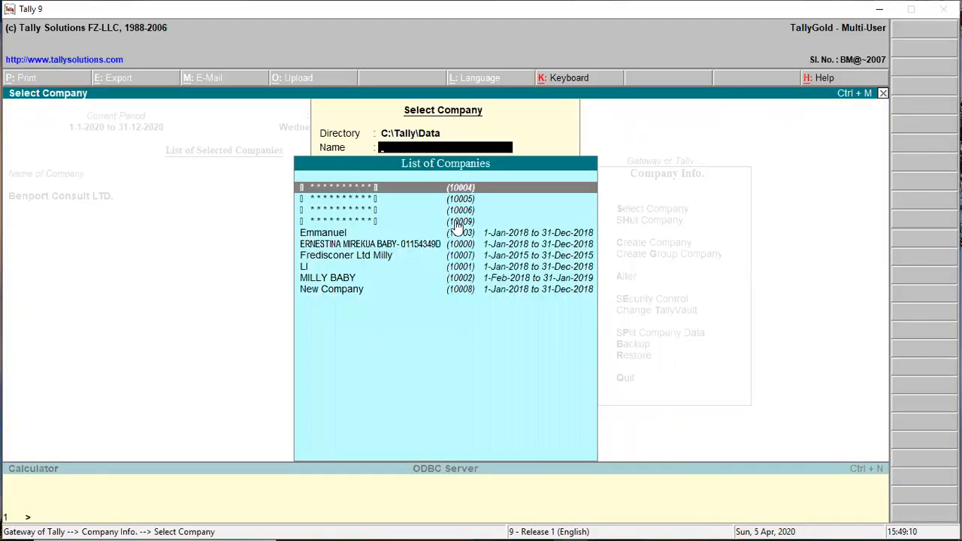
{"action": "key", "text": "Escape"}
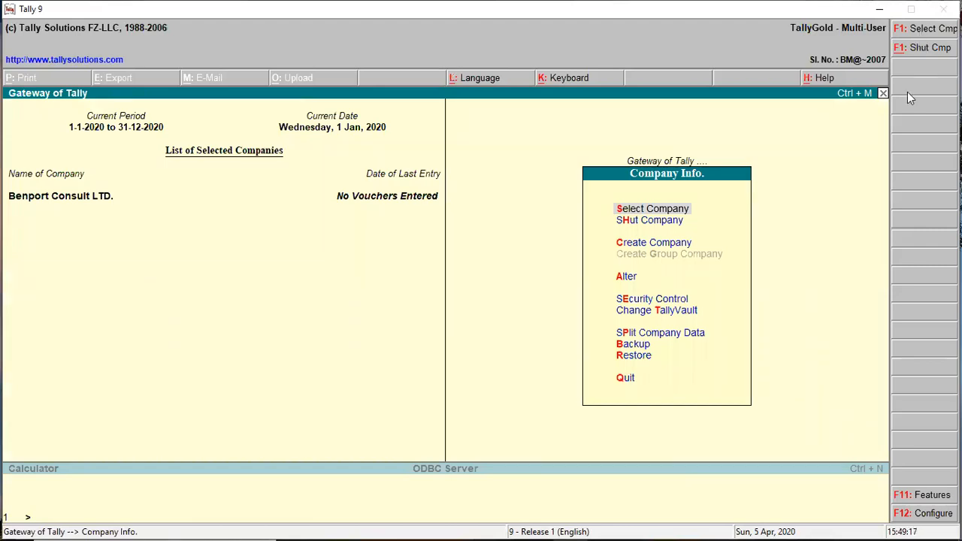
{"action": "left_click", "coordinate": [627, 211]}
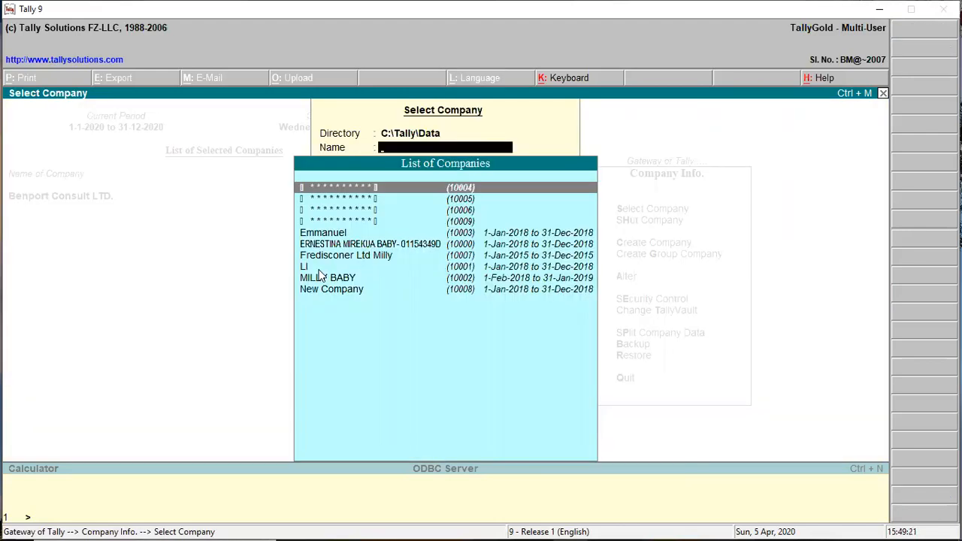
{"action": "left_click", "coordinate": [337, 245]}
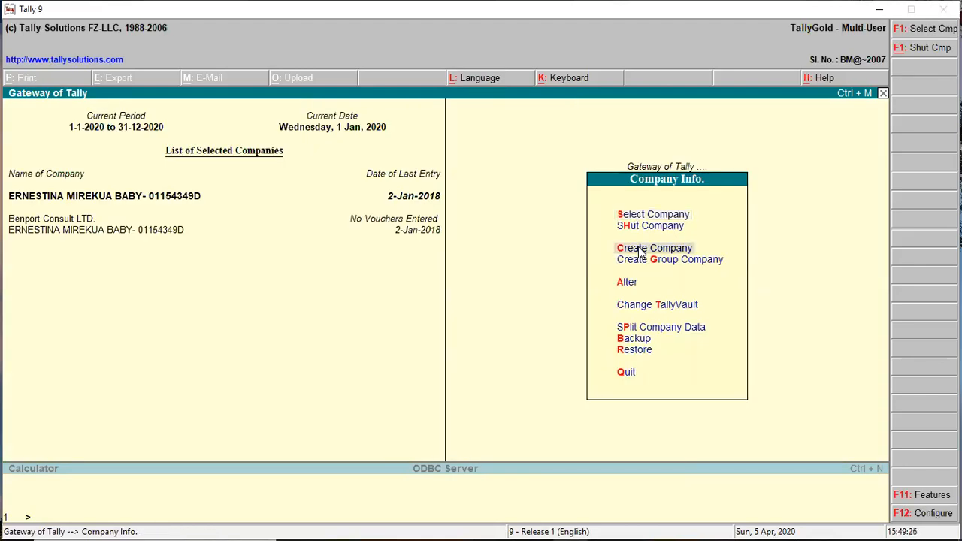
Abandon the accidental company creation without saving.
{"action": "key", "text": "Return"}
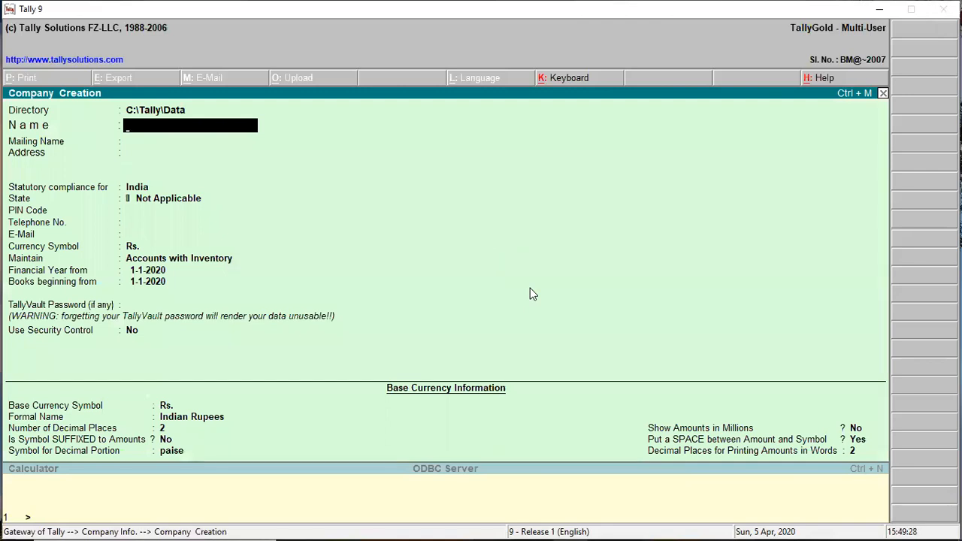
{"action": "key", "text": "Escape"}
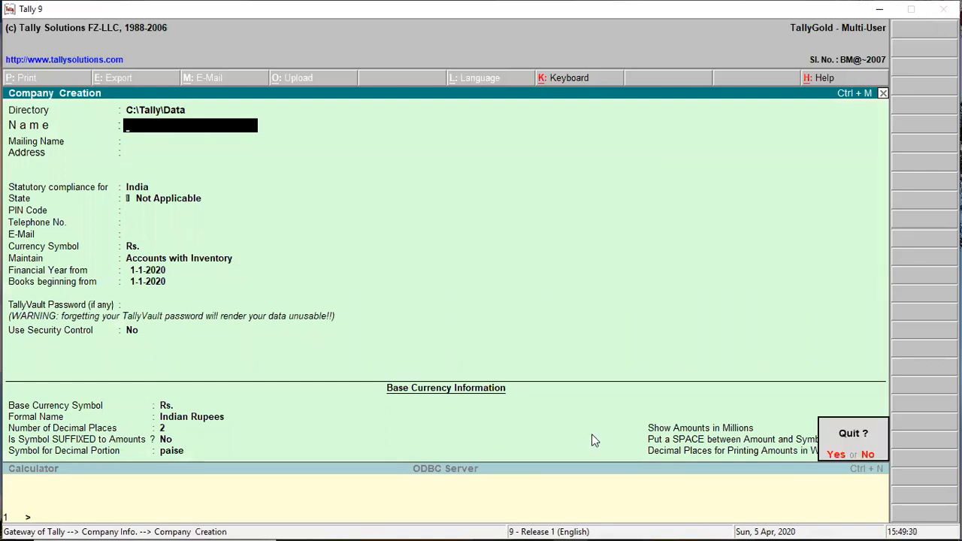
{"action": "key", "text": "Return"}
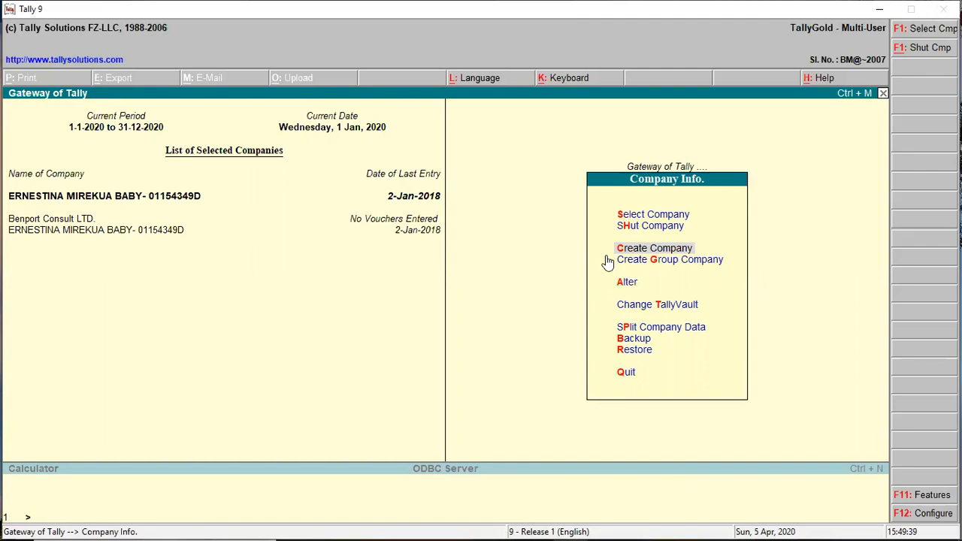
Shut the second company and Benport Consult LTD., then quit Tally 9 with Yes.
{"action": "key", "text": "h"}
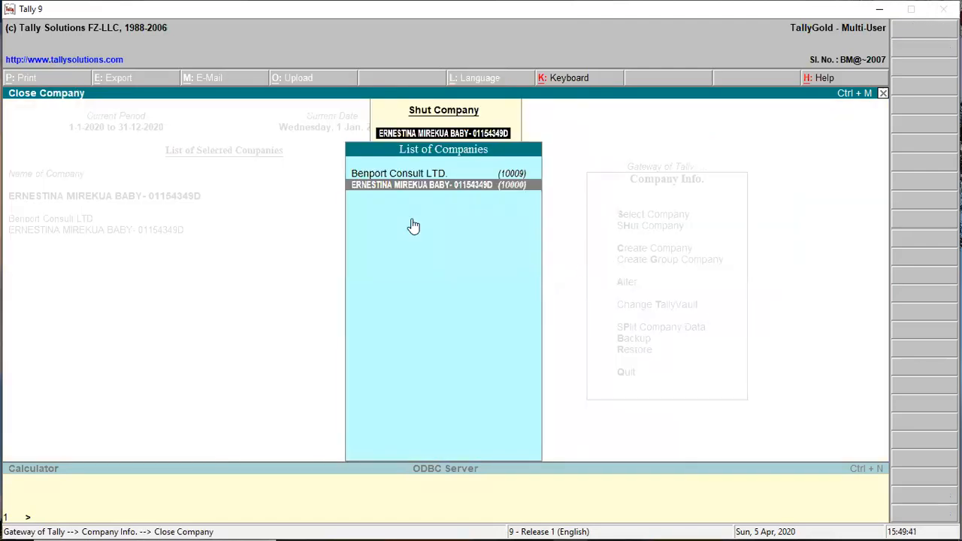
{"action": "key", "text": "Return"}
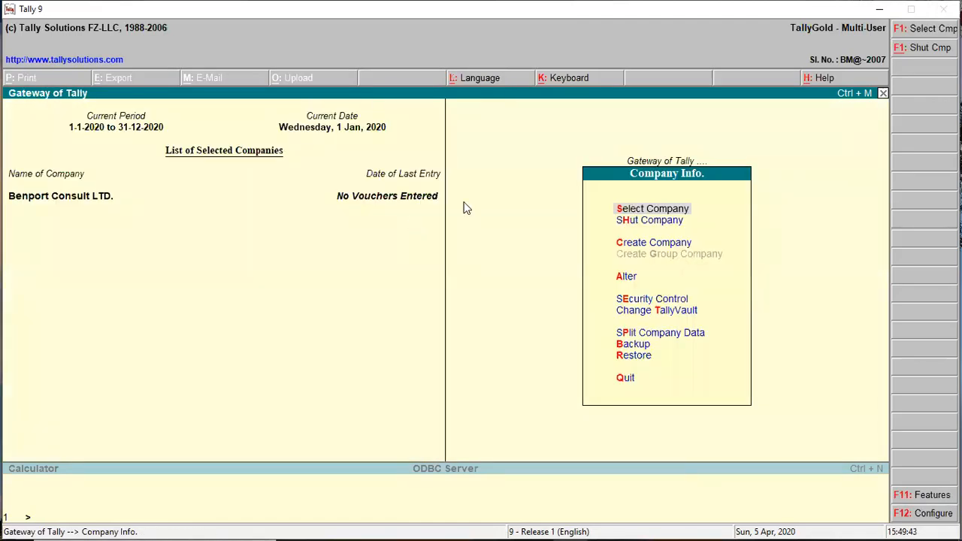
{"action": "left_click", "coordinate": [634, 227]}
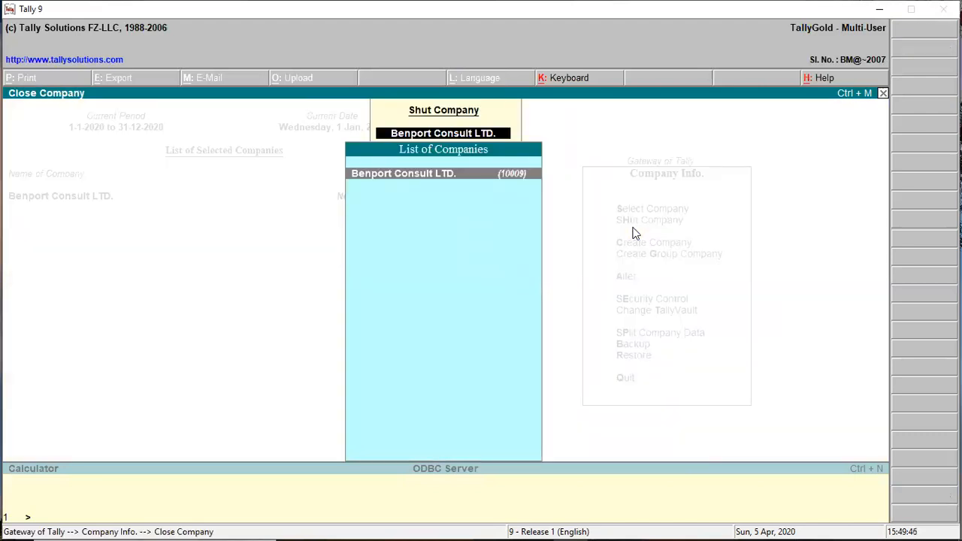
{"action": "key", "text": "Return"}
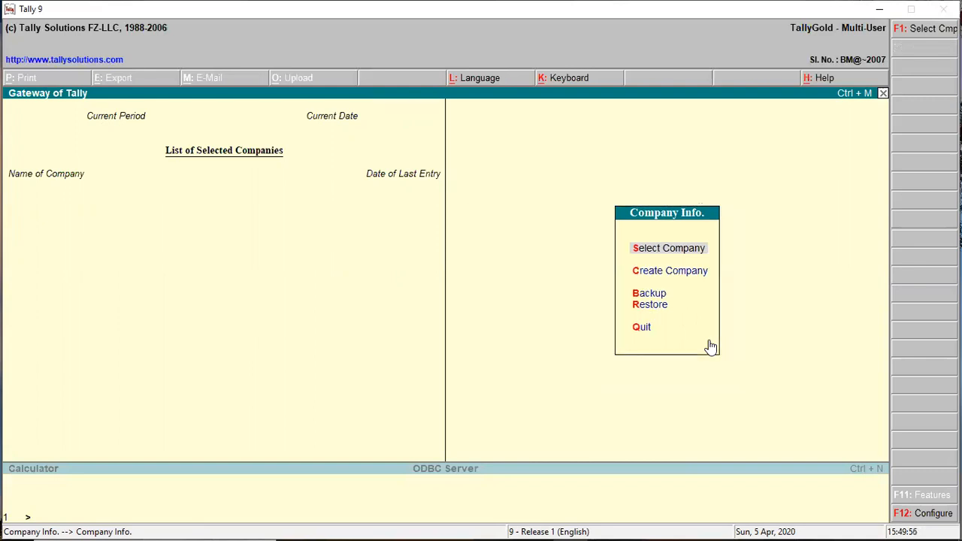
{"action": "key", "text": "Escape"}
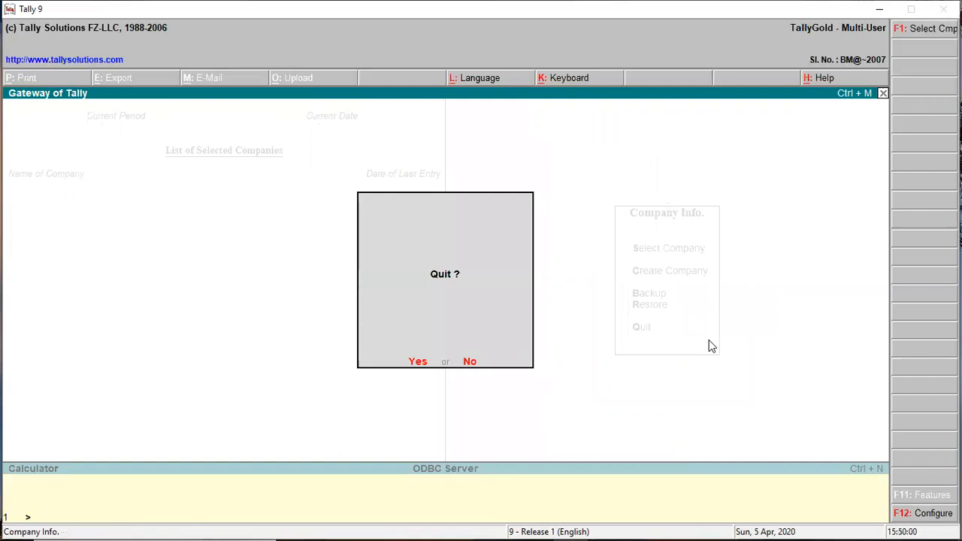
{"action": "key", "text": "Return"}
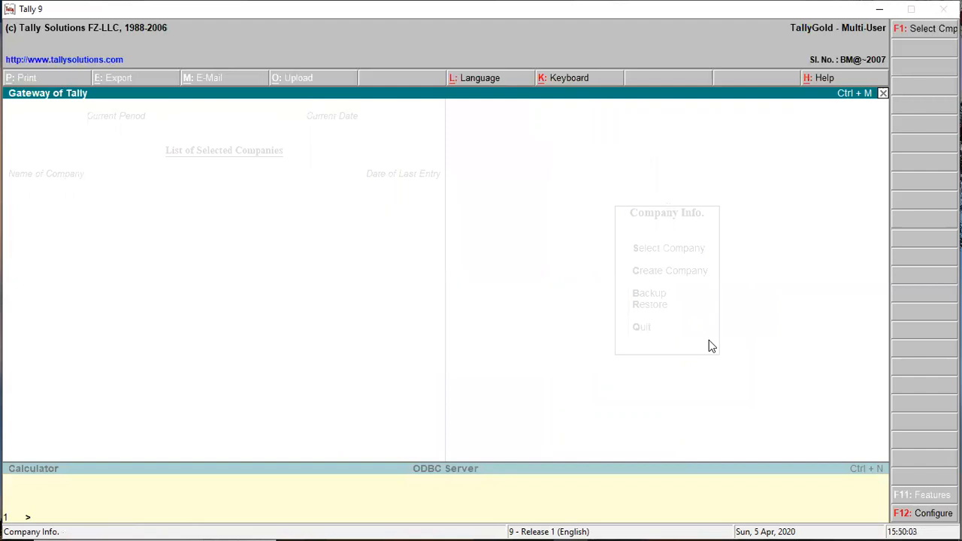